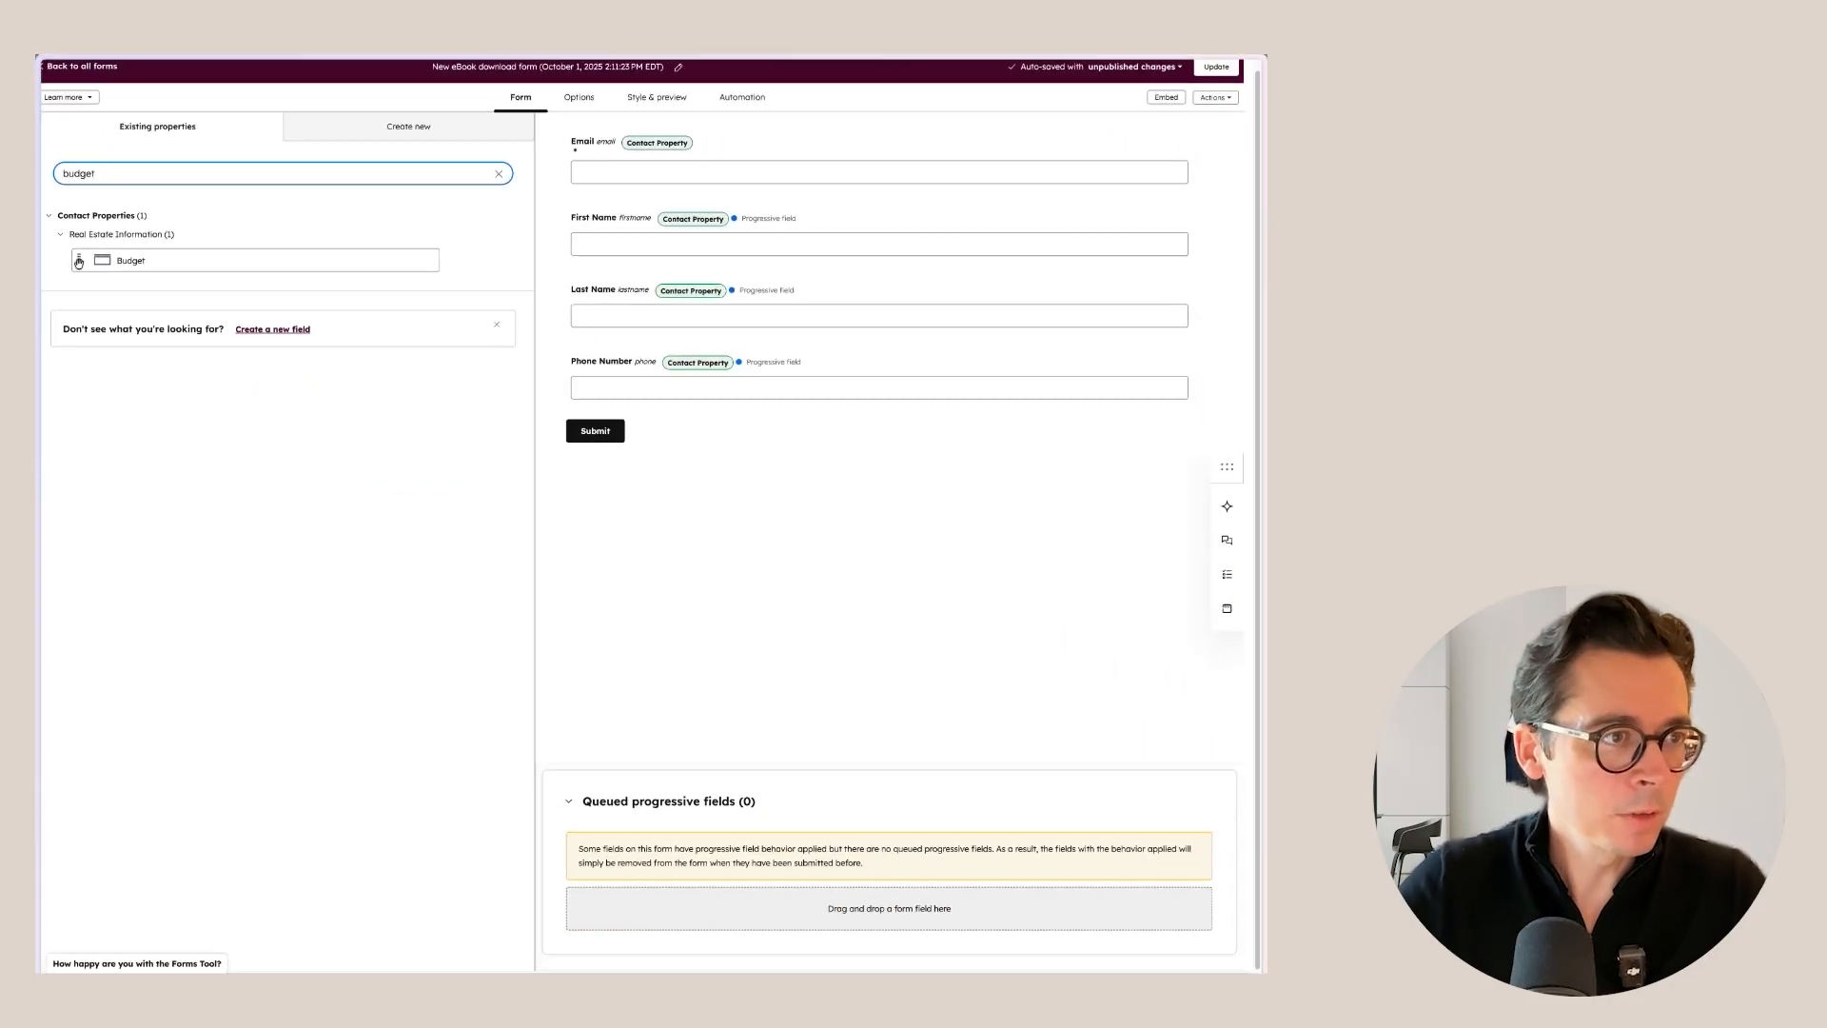
Add the Budget property to the form's queued progressive fields
drag(79, 262, 795, 906)
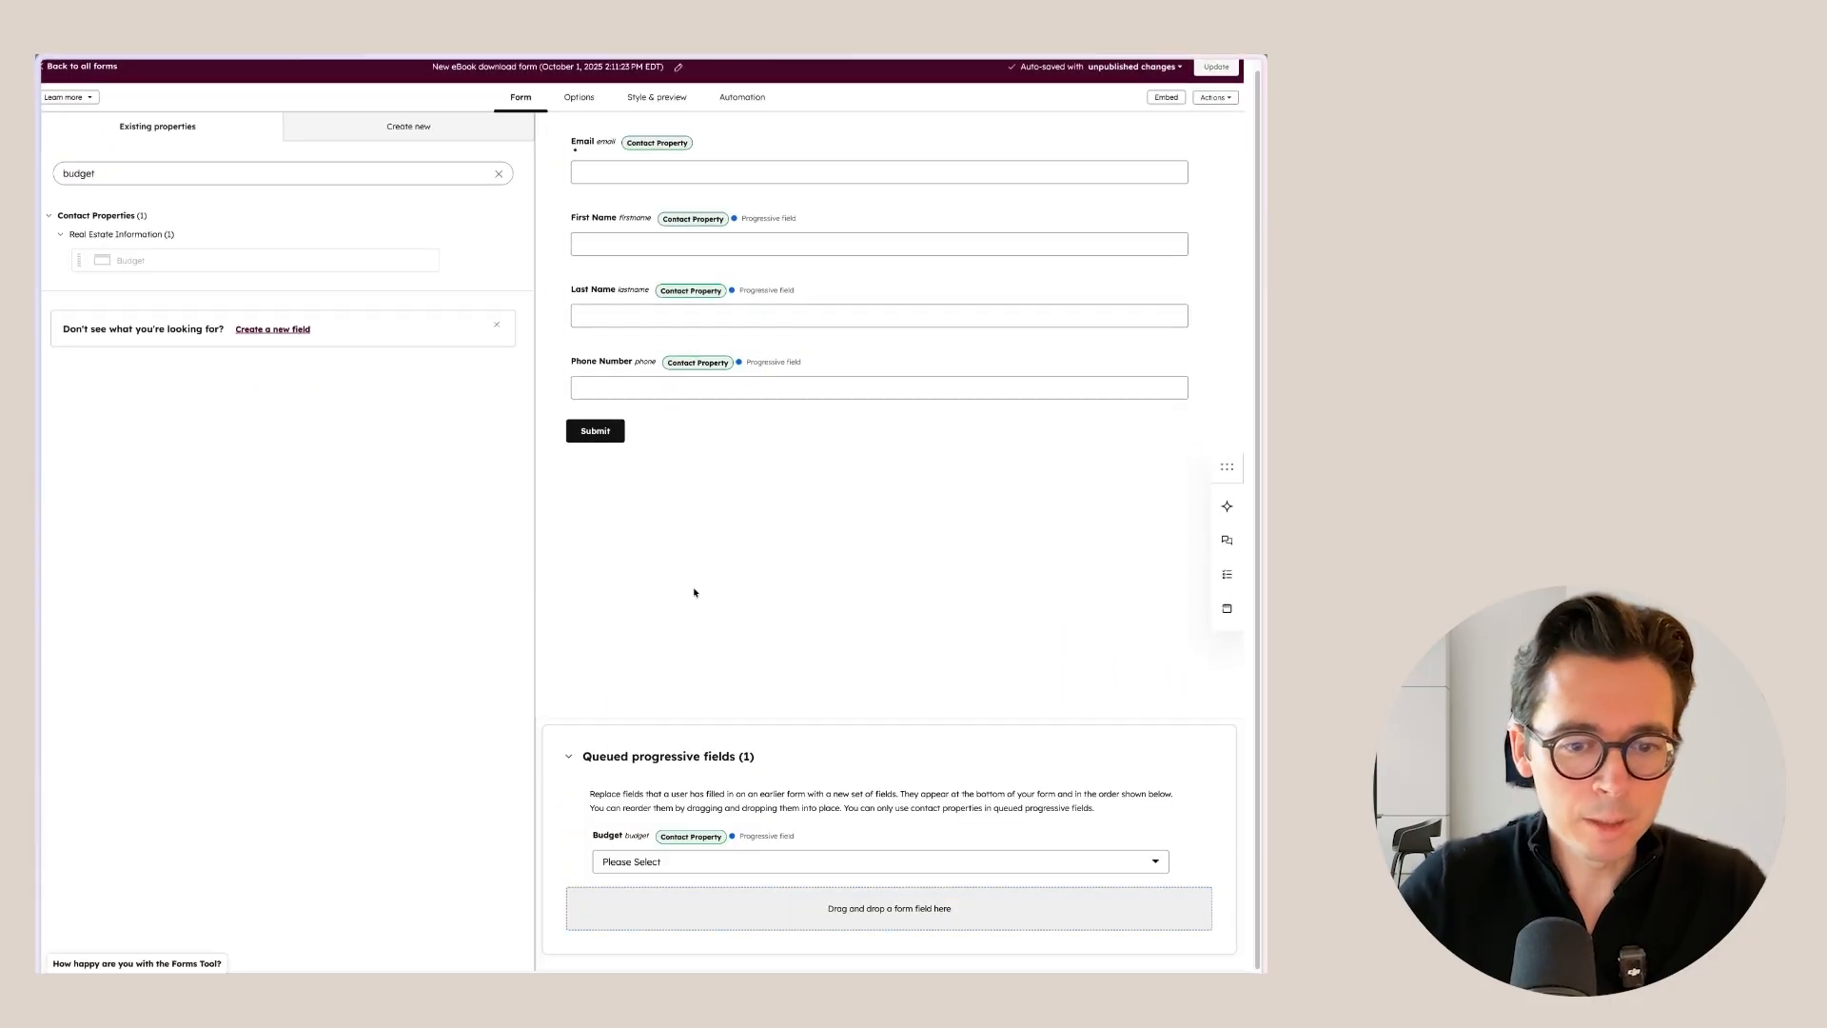
Search the existing properties for "type" and clear the search
double_click(122, 168)
text(type)
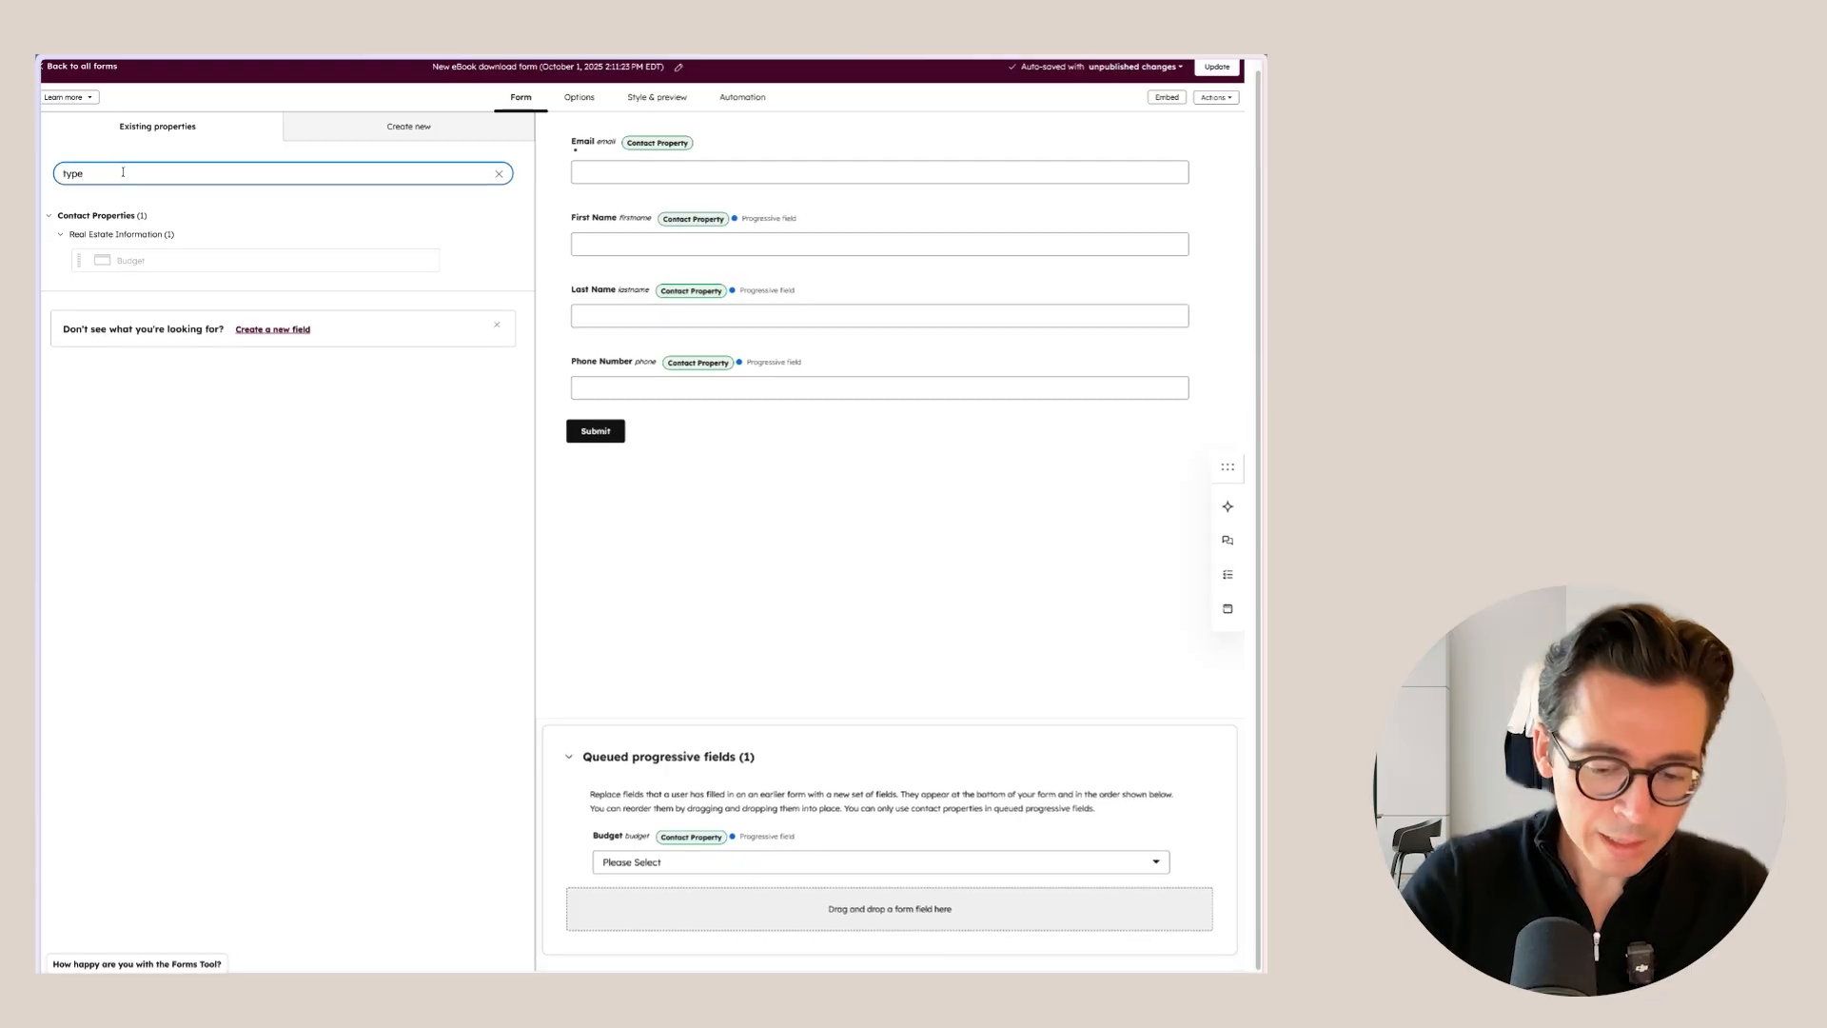
double_click(269, 271)
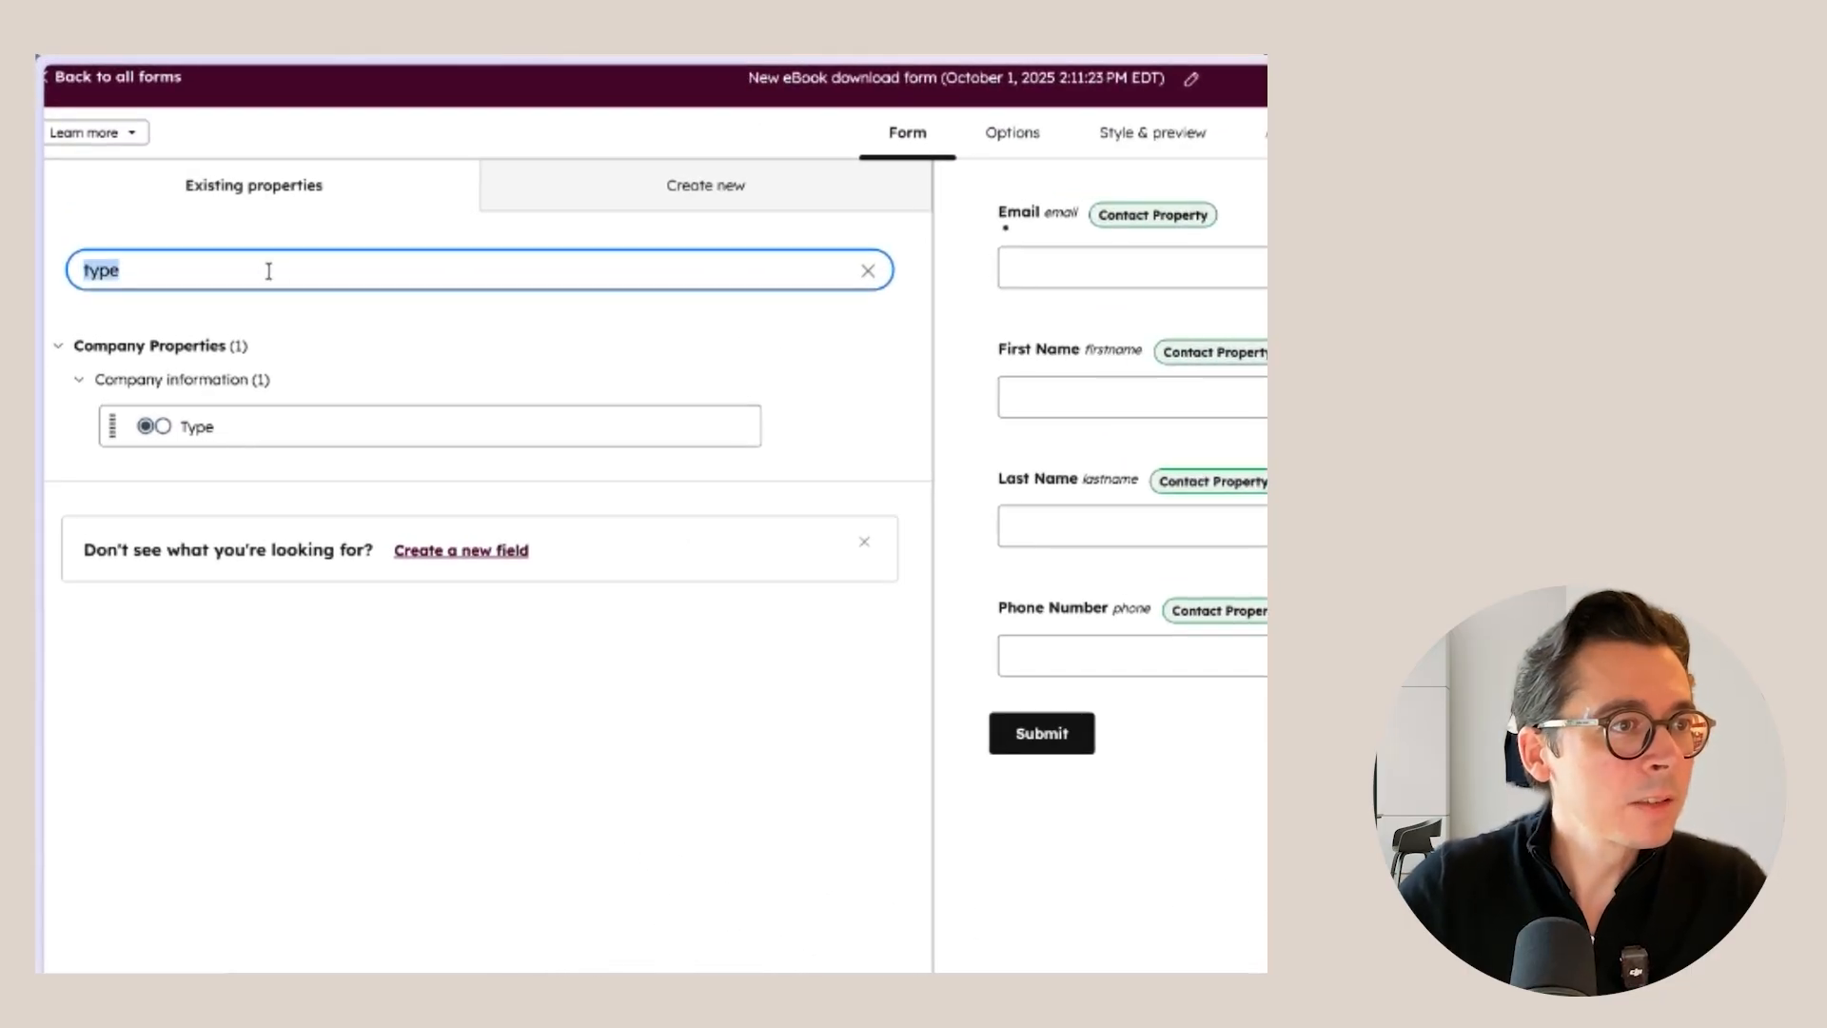
key(BackSpace)
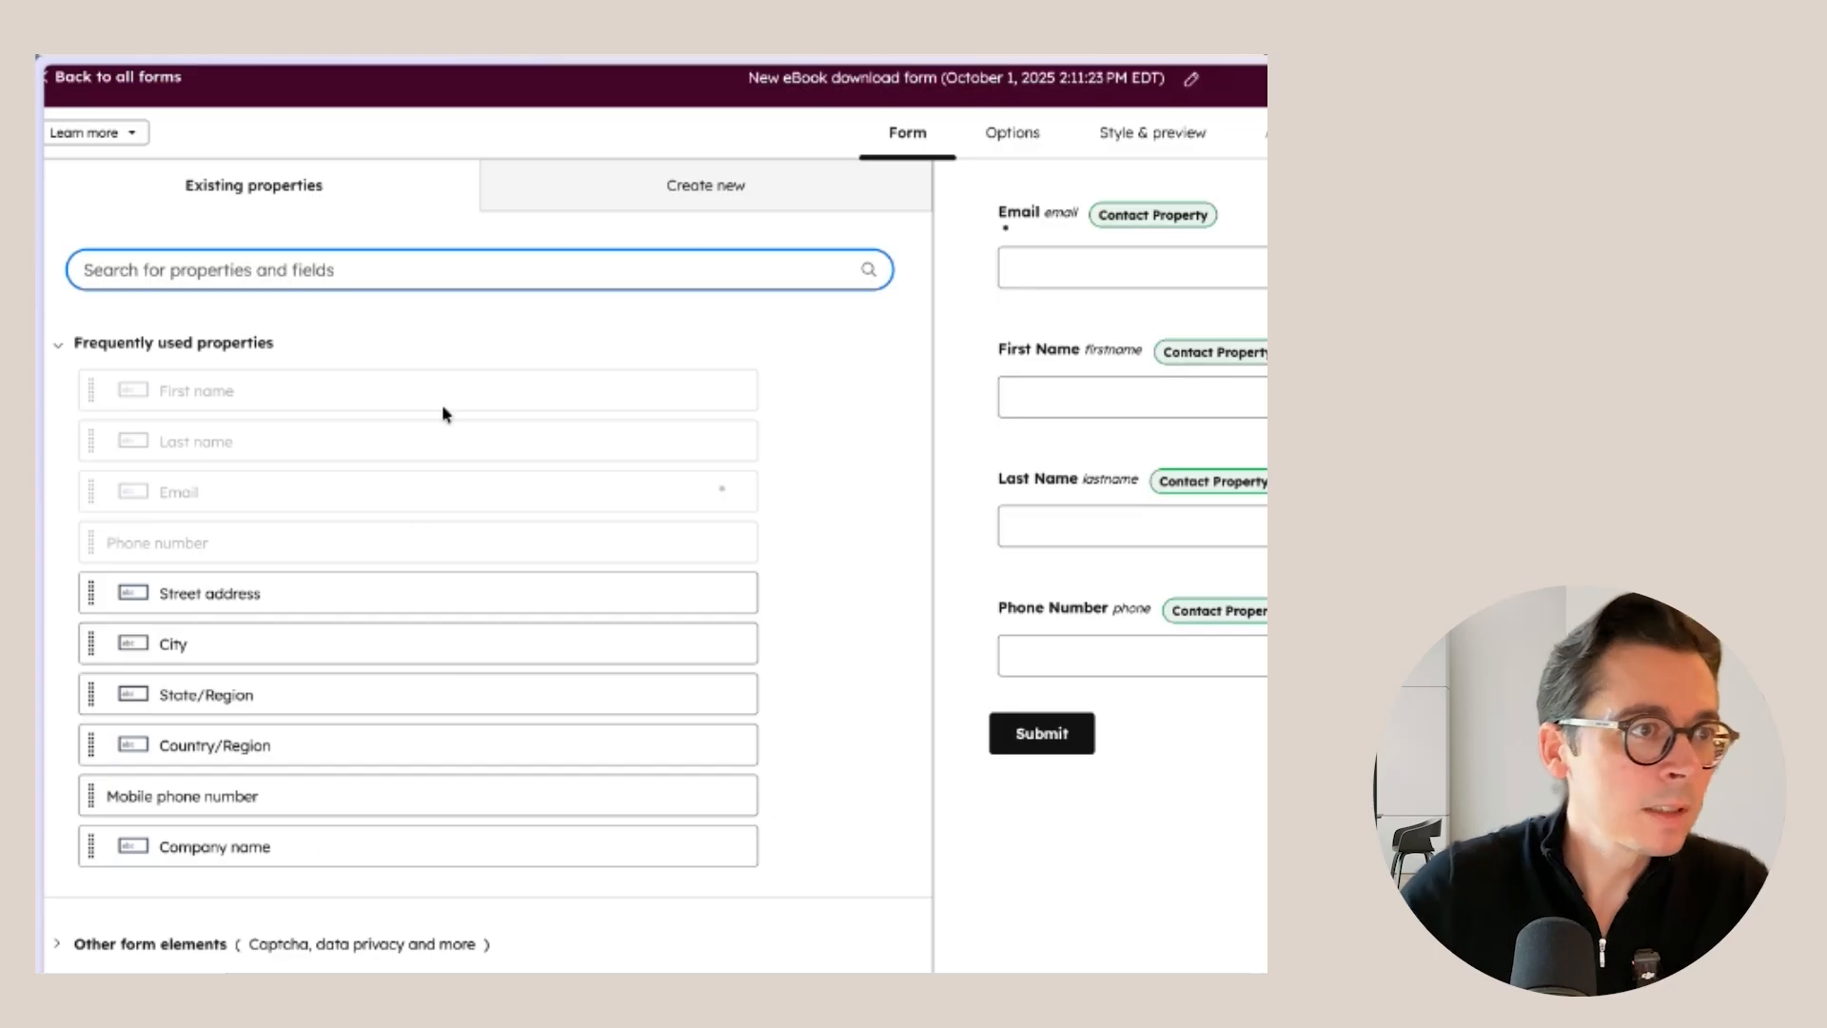
Queue the Preferred locations, Property Interest and "When are you looking to complete the purchase" properties as progressive fields below Budget
click(171, 718)
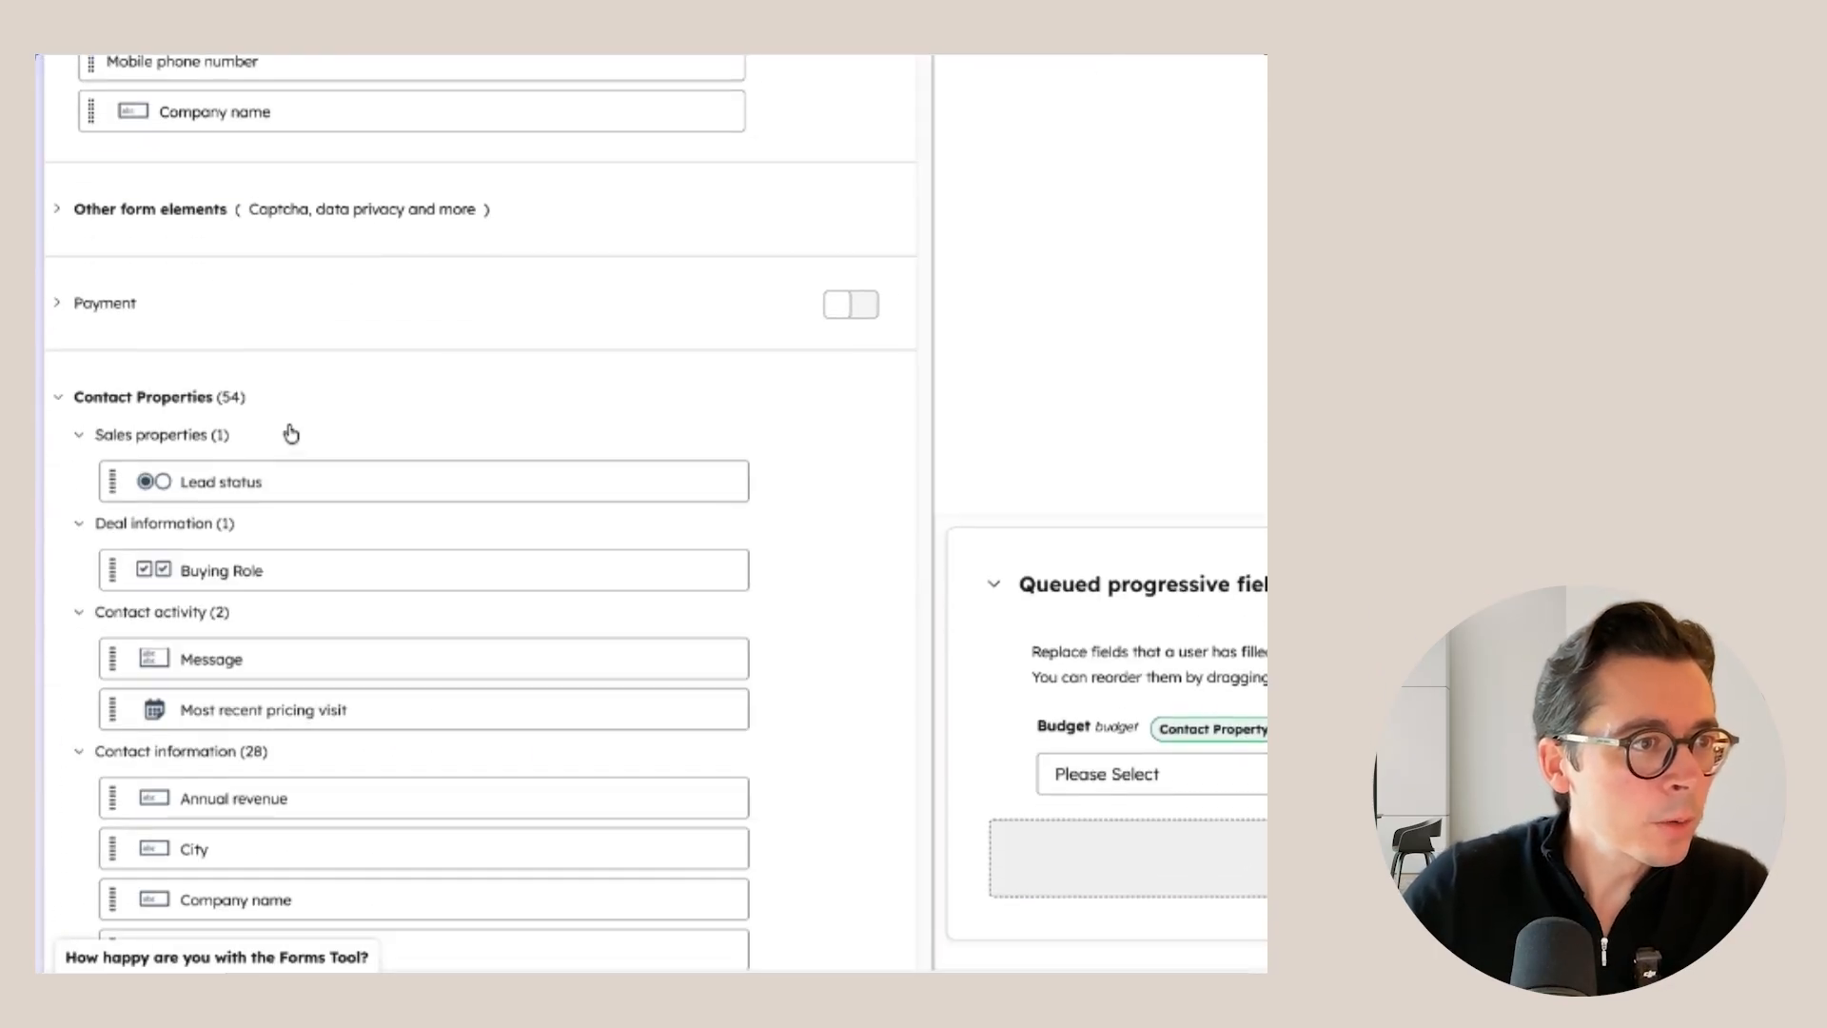
scroll(290, 434, down, 8)
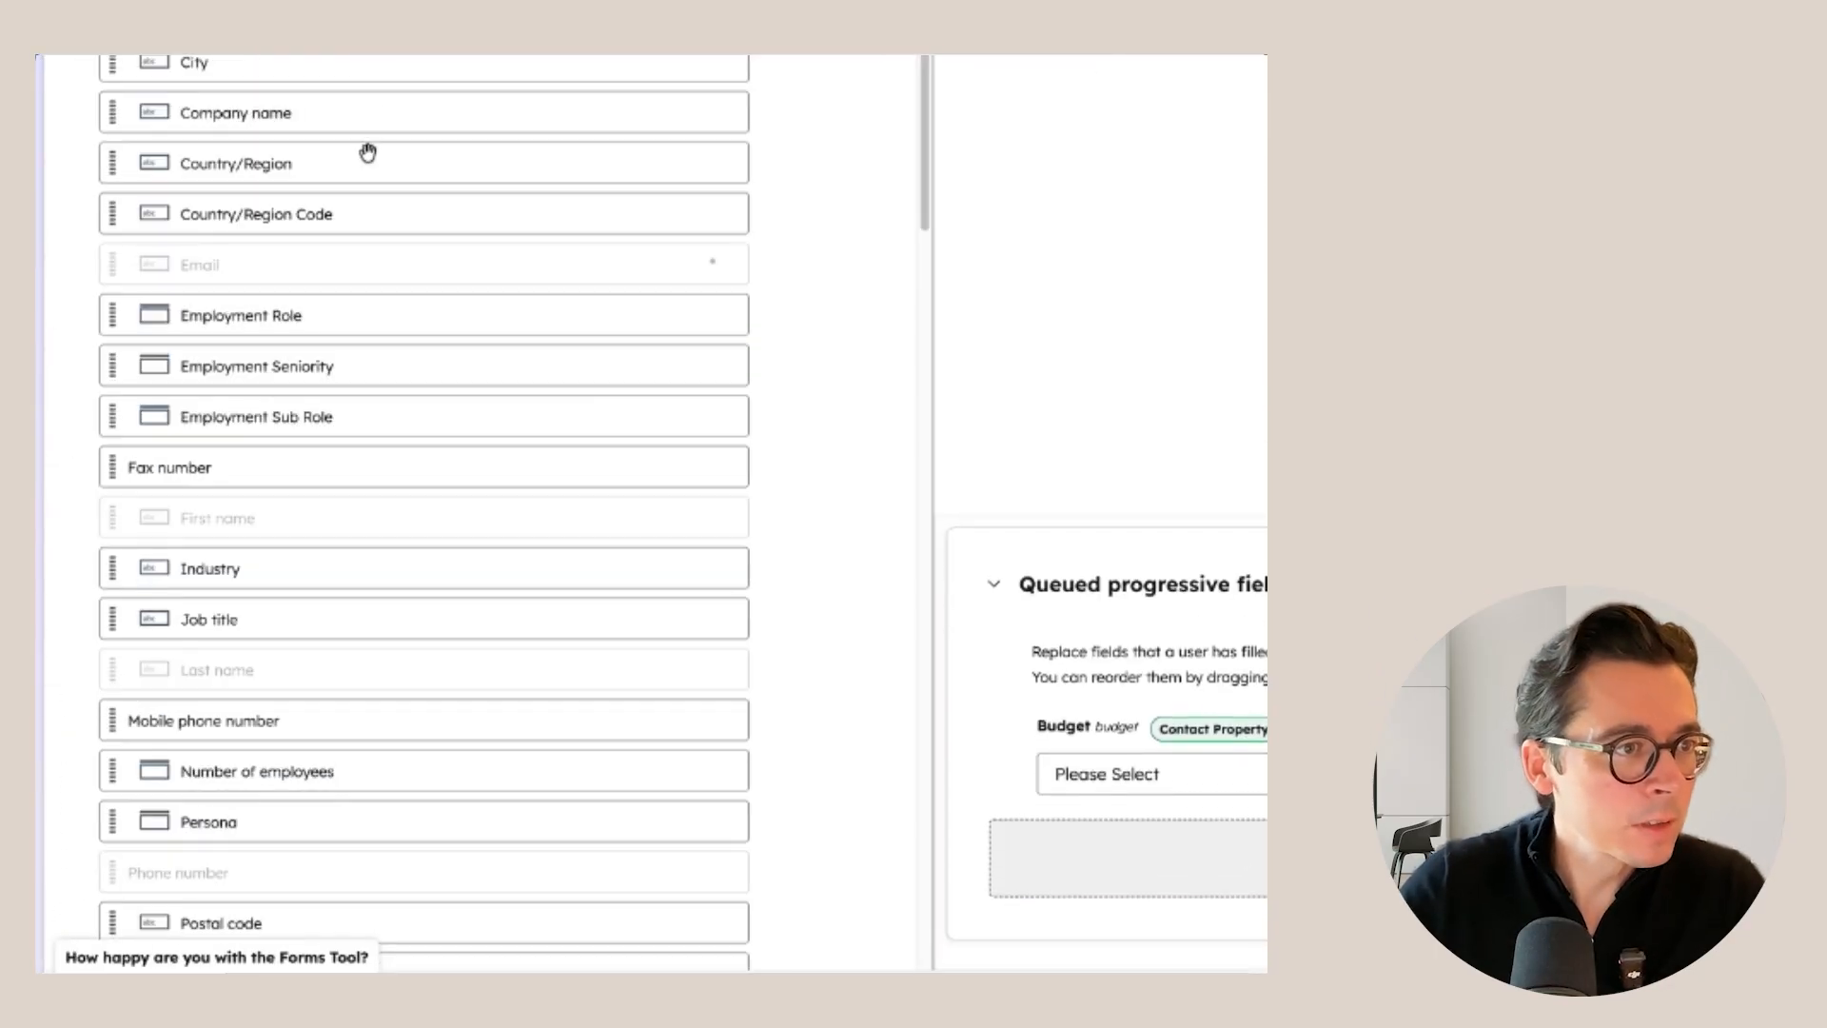
scroll(408, 338, down, 15)
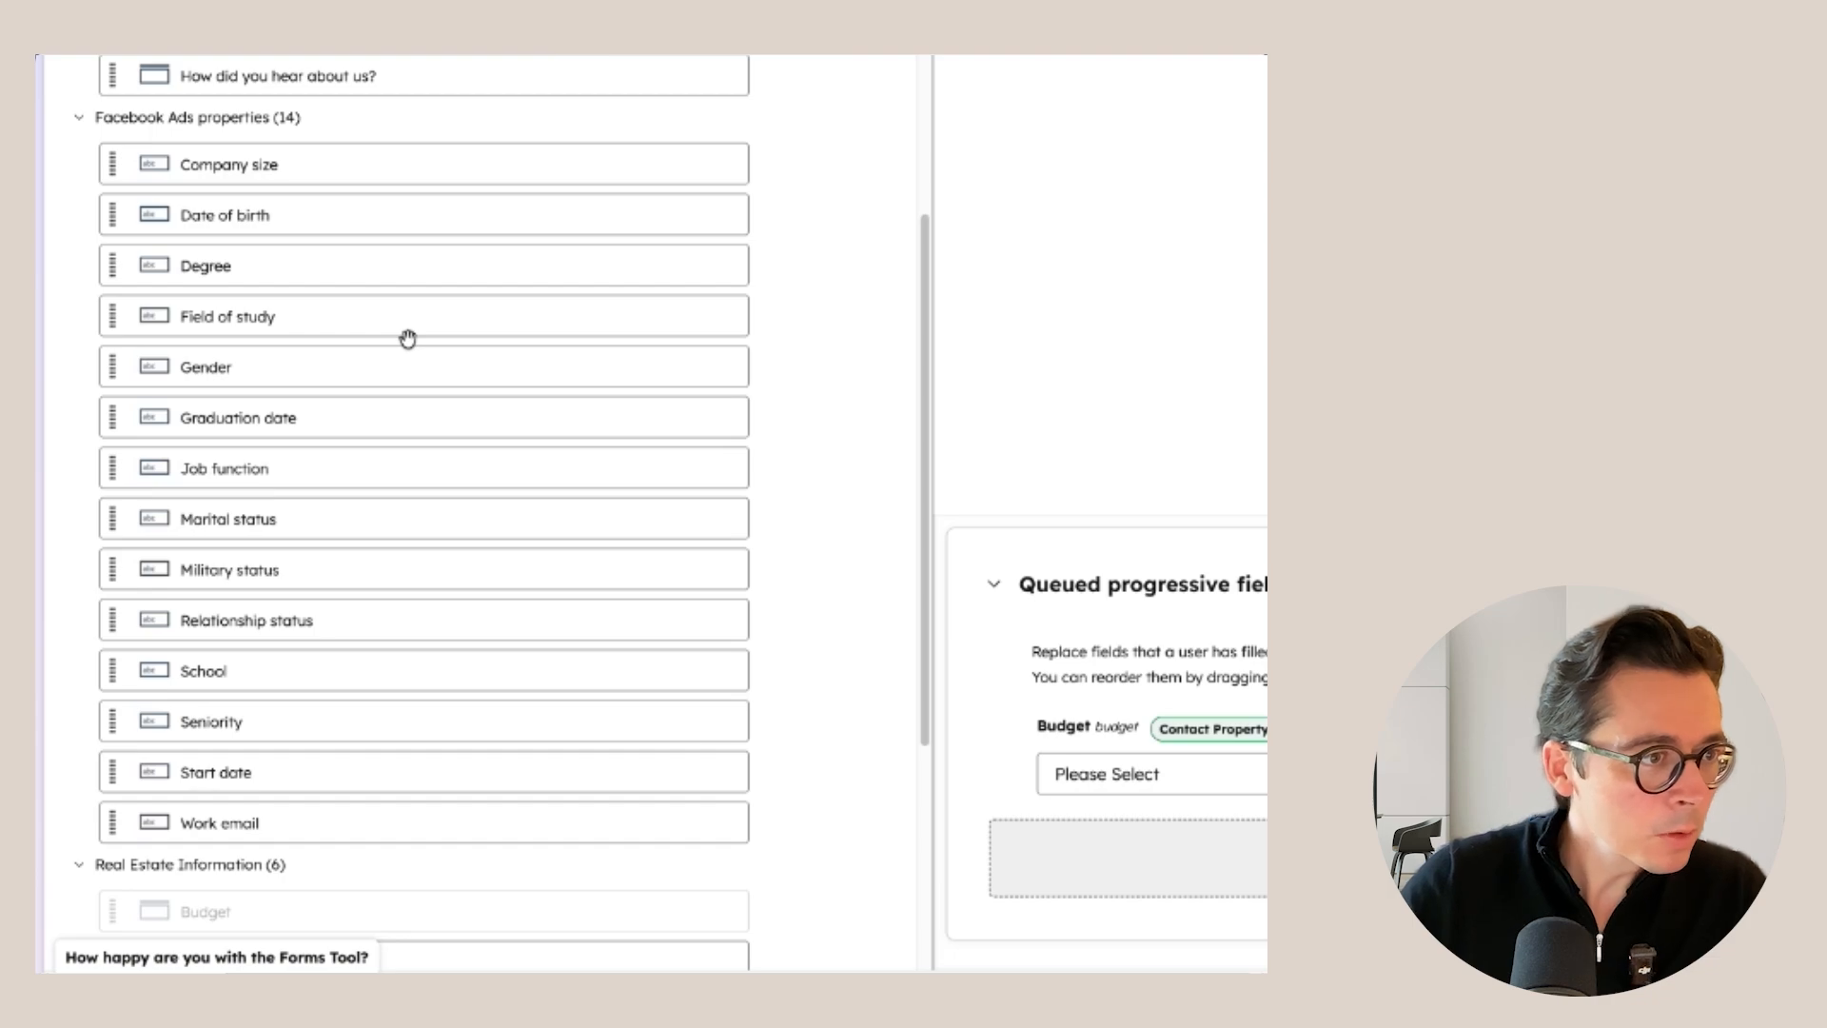
scroll(407, 338, down, 5)
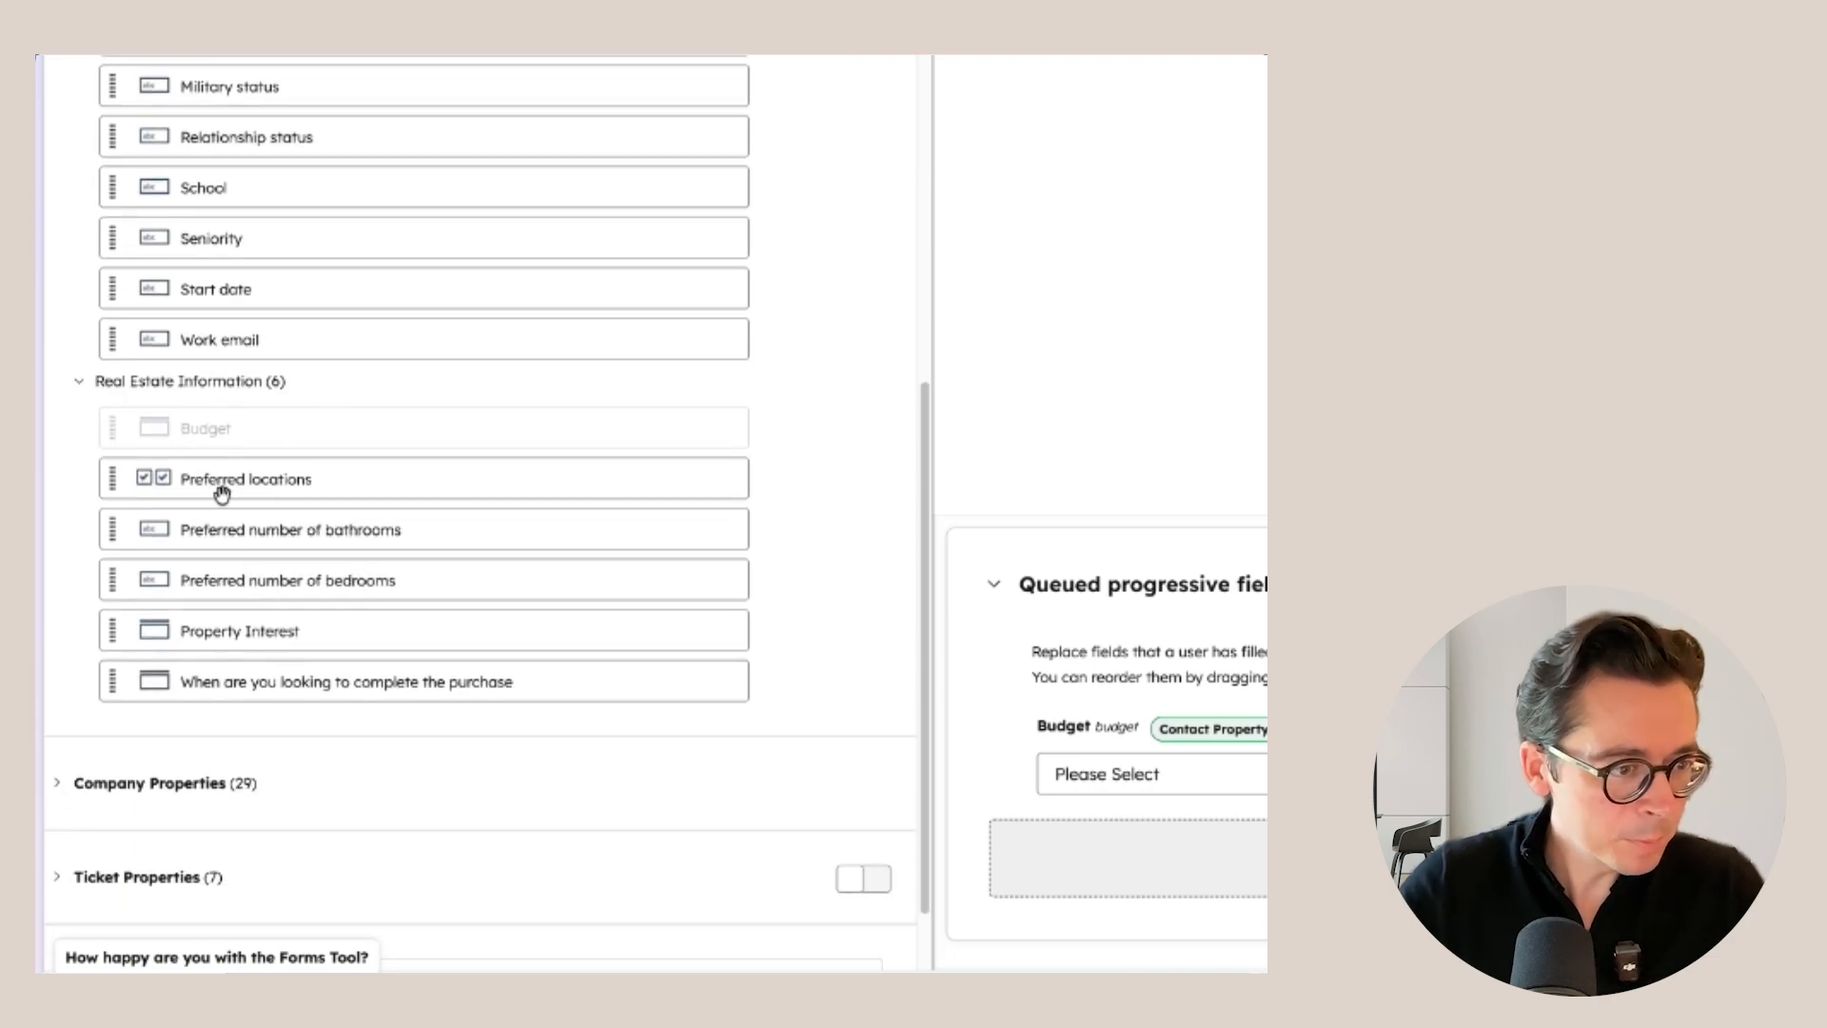
drag(222, 492, 779, 558)
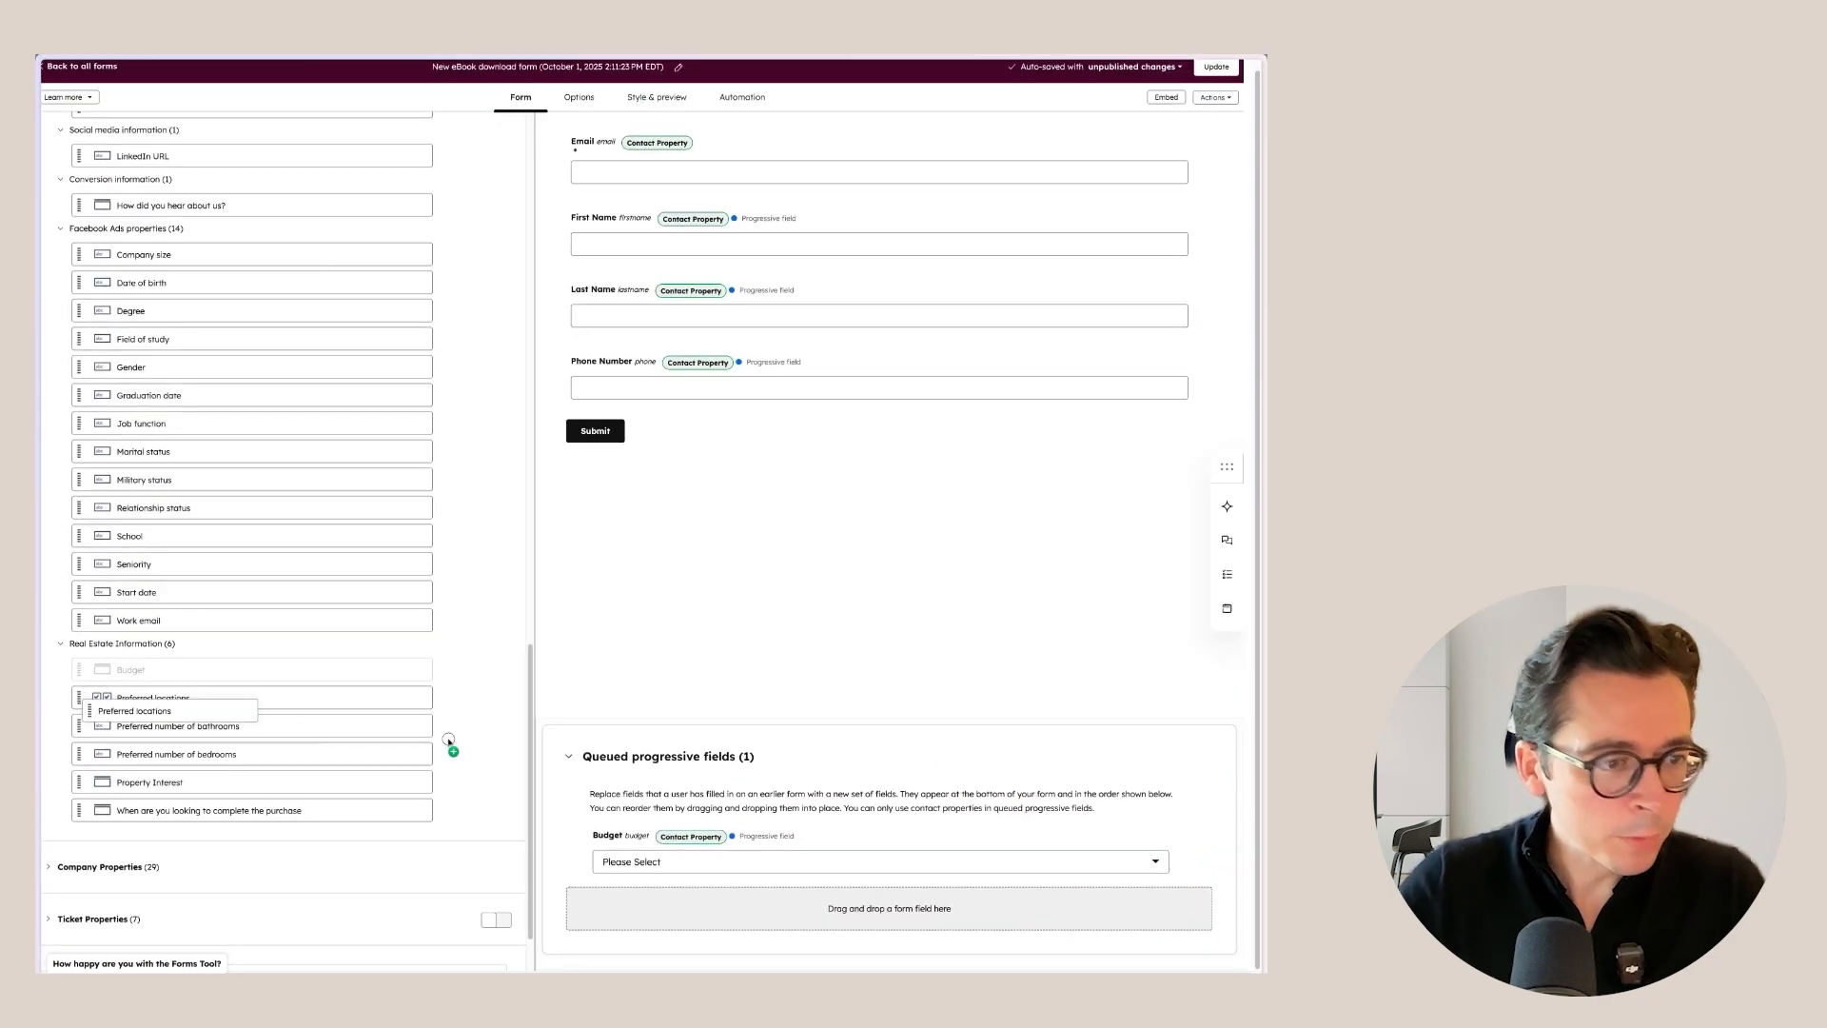
drag(449, 740, 708, 871)
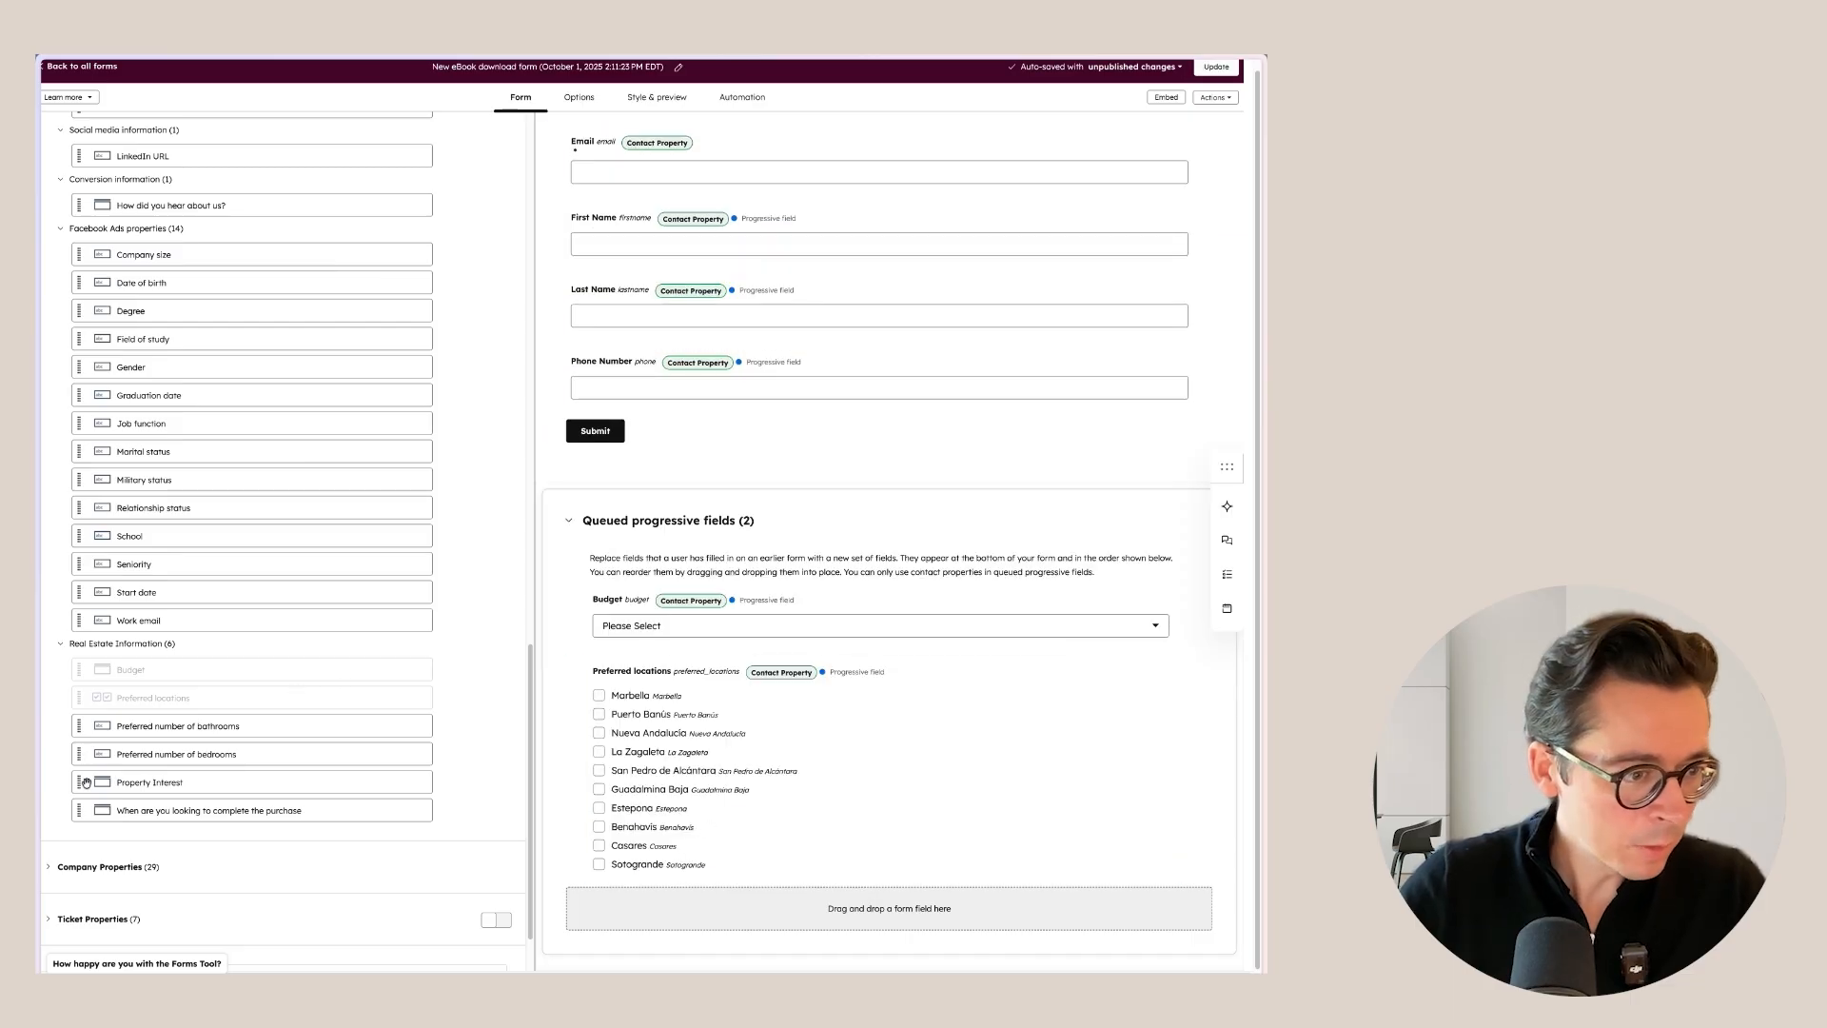
drag(80, 781, 712, 914)
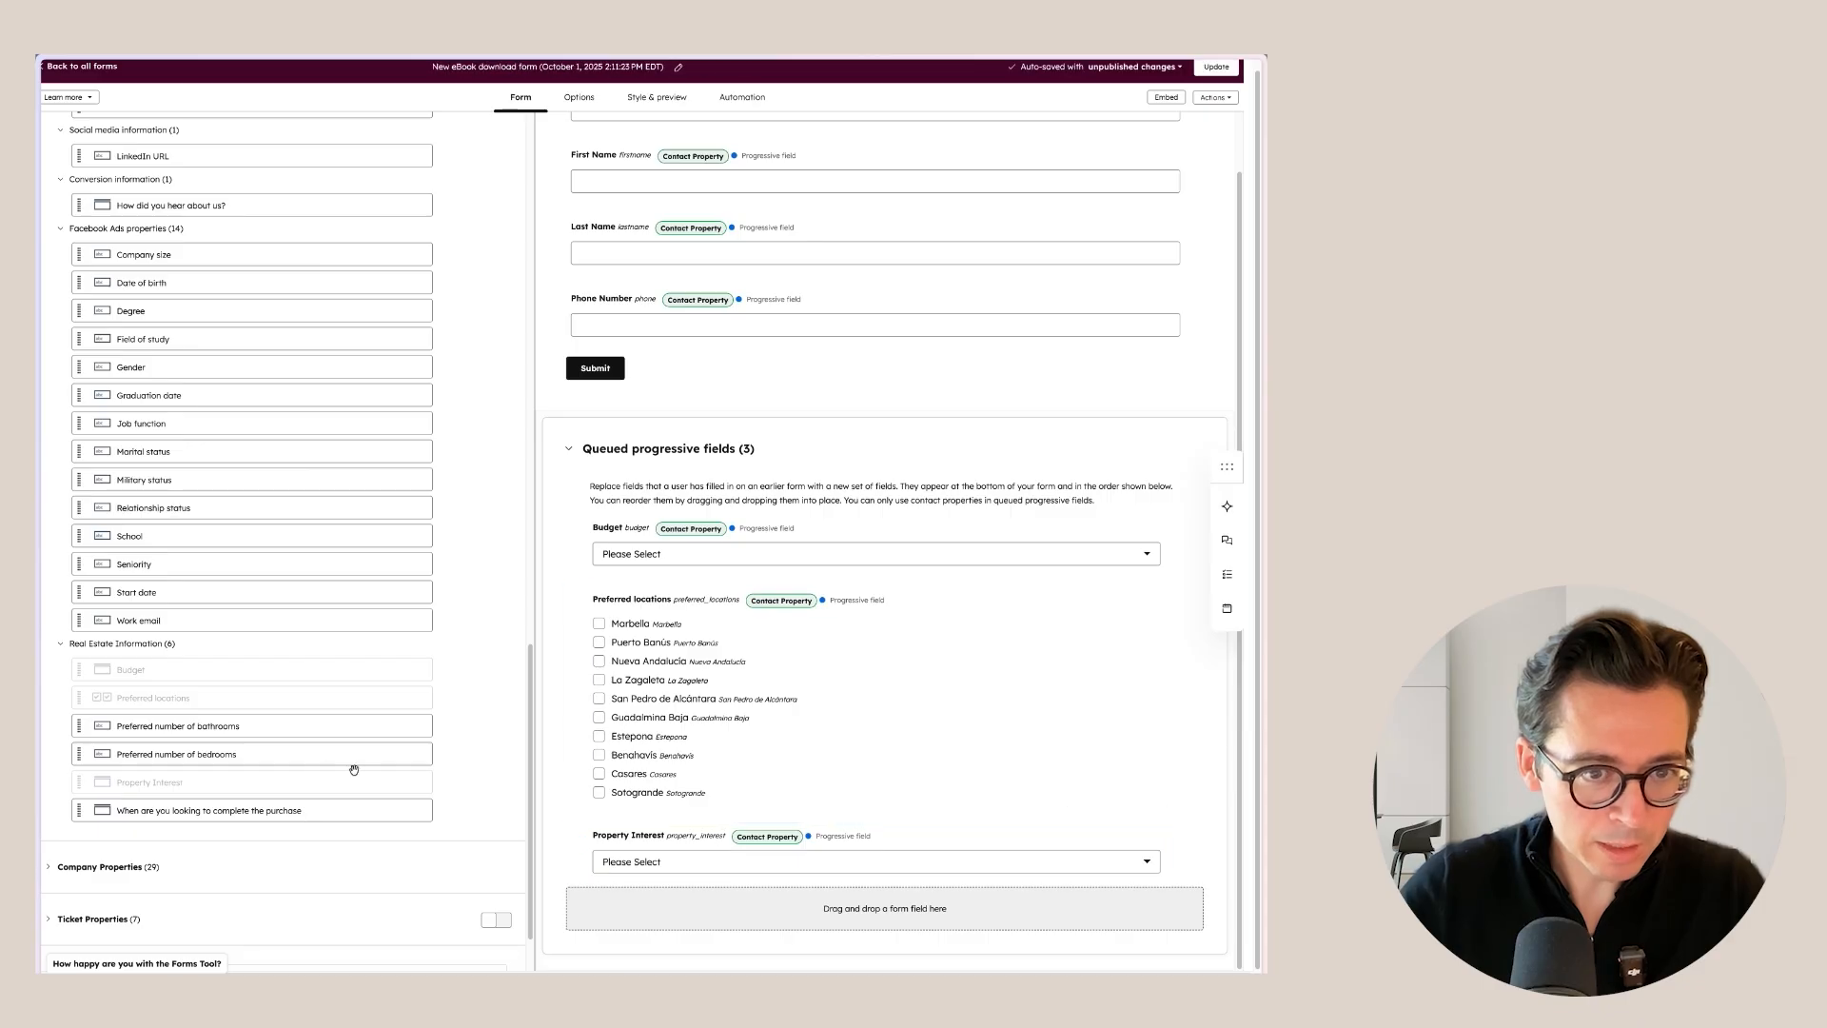
drag(80, 810, 775, 915)
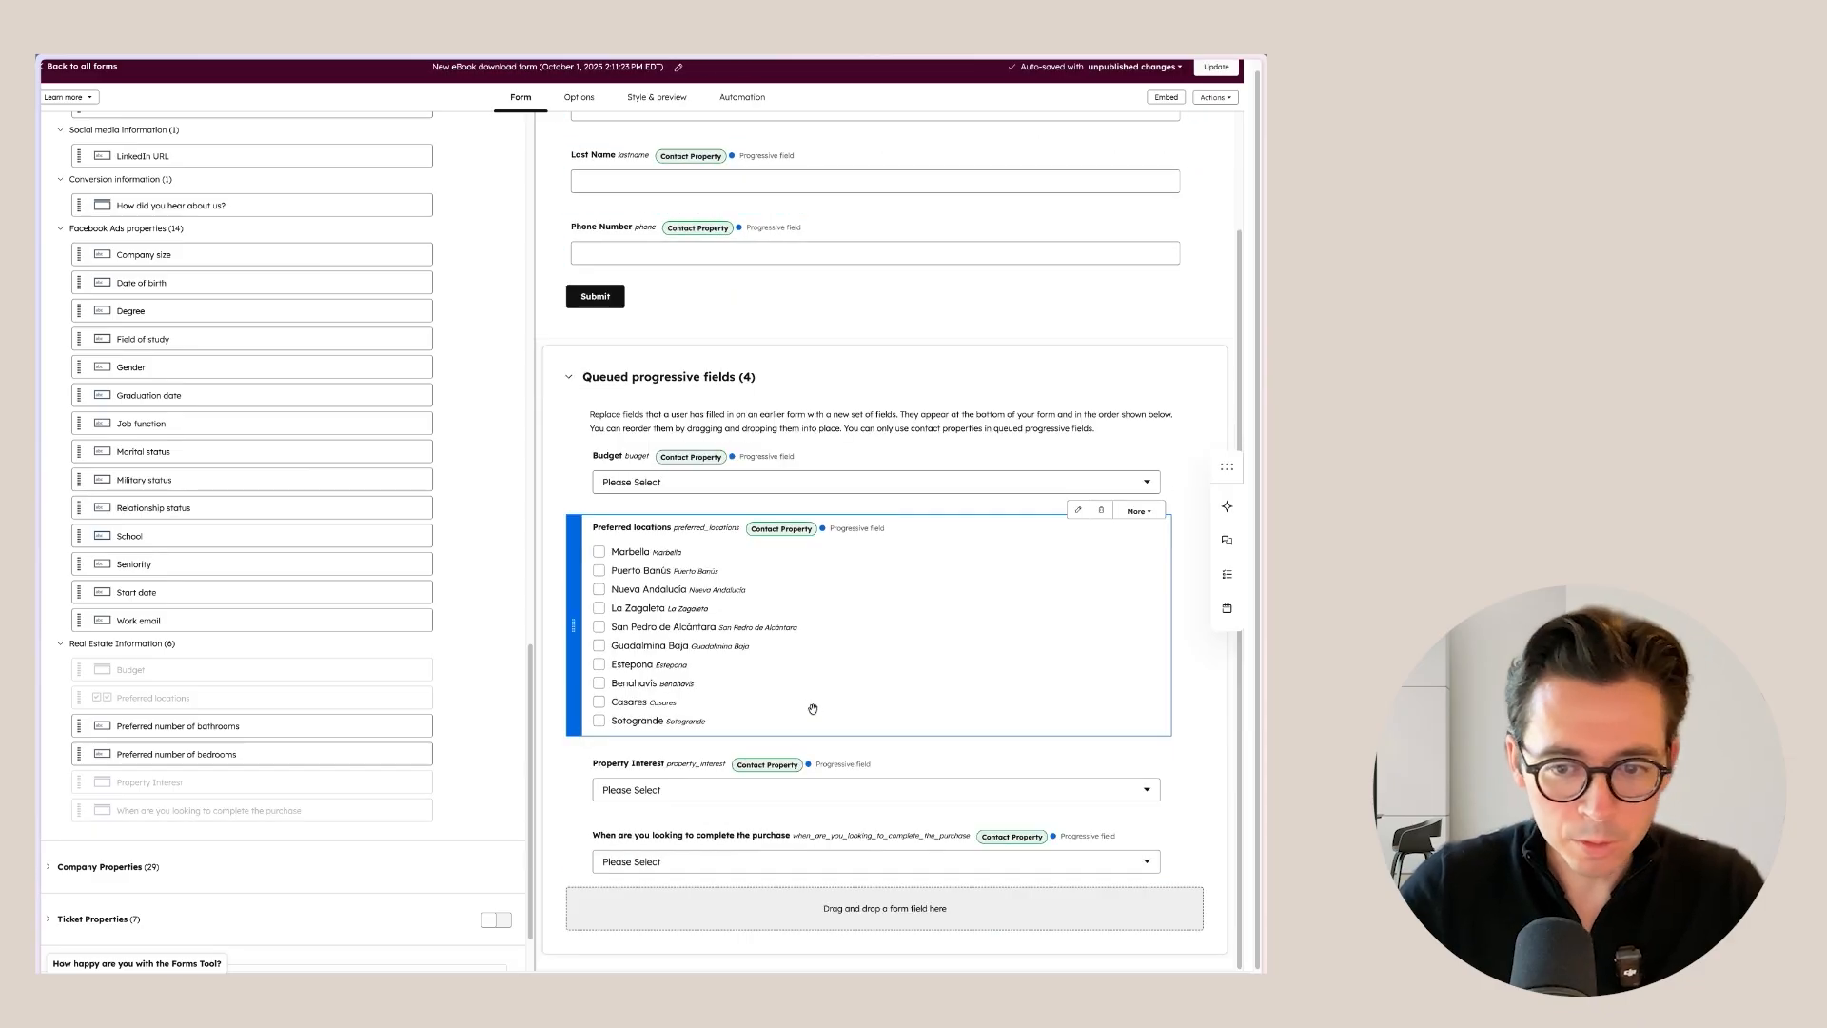
Make all four queued progressive fields required: Budget, Preferred locations, Property Interest and "When are you looking to complete the purchase"
click(799, 457)
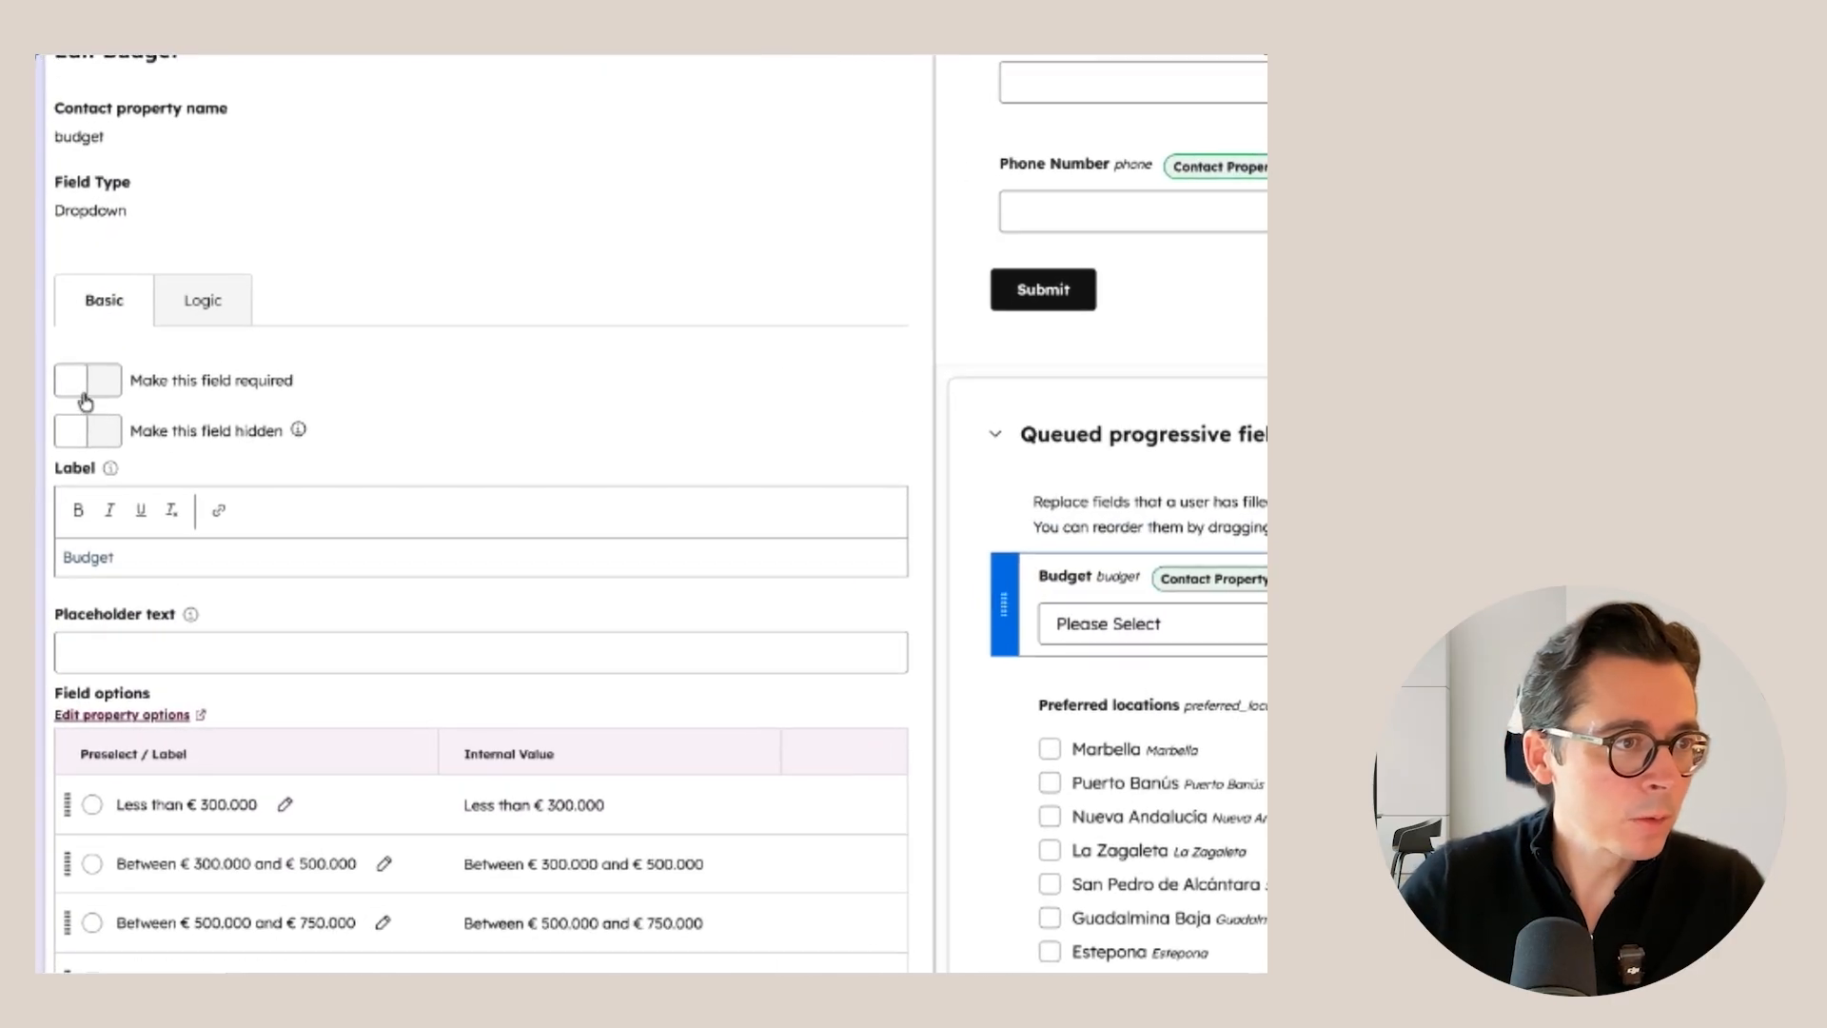
click(88, 380)
click(1178, 693)
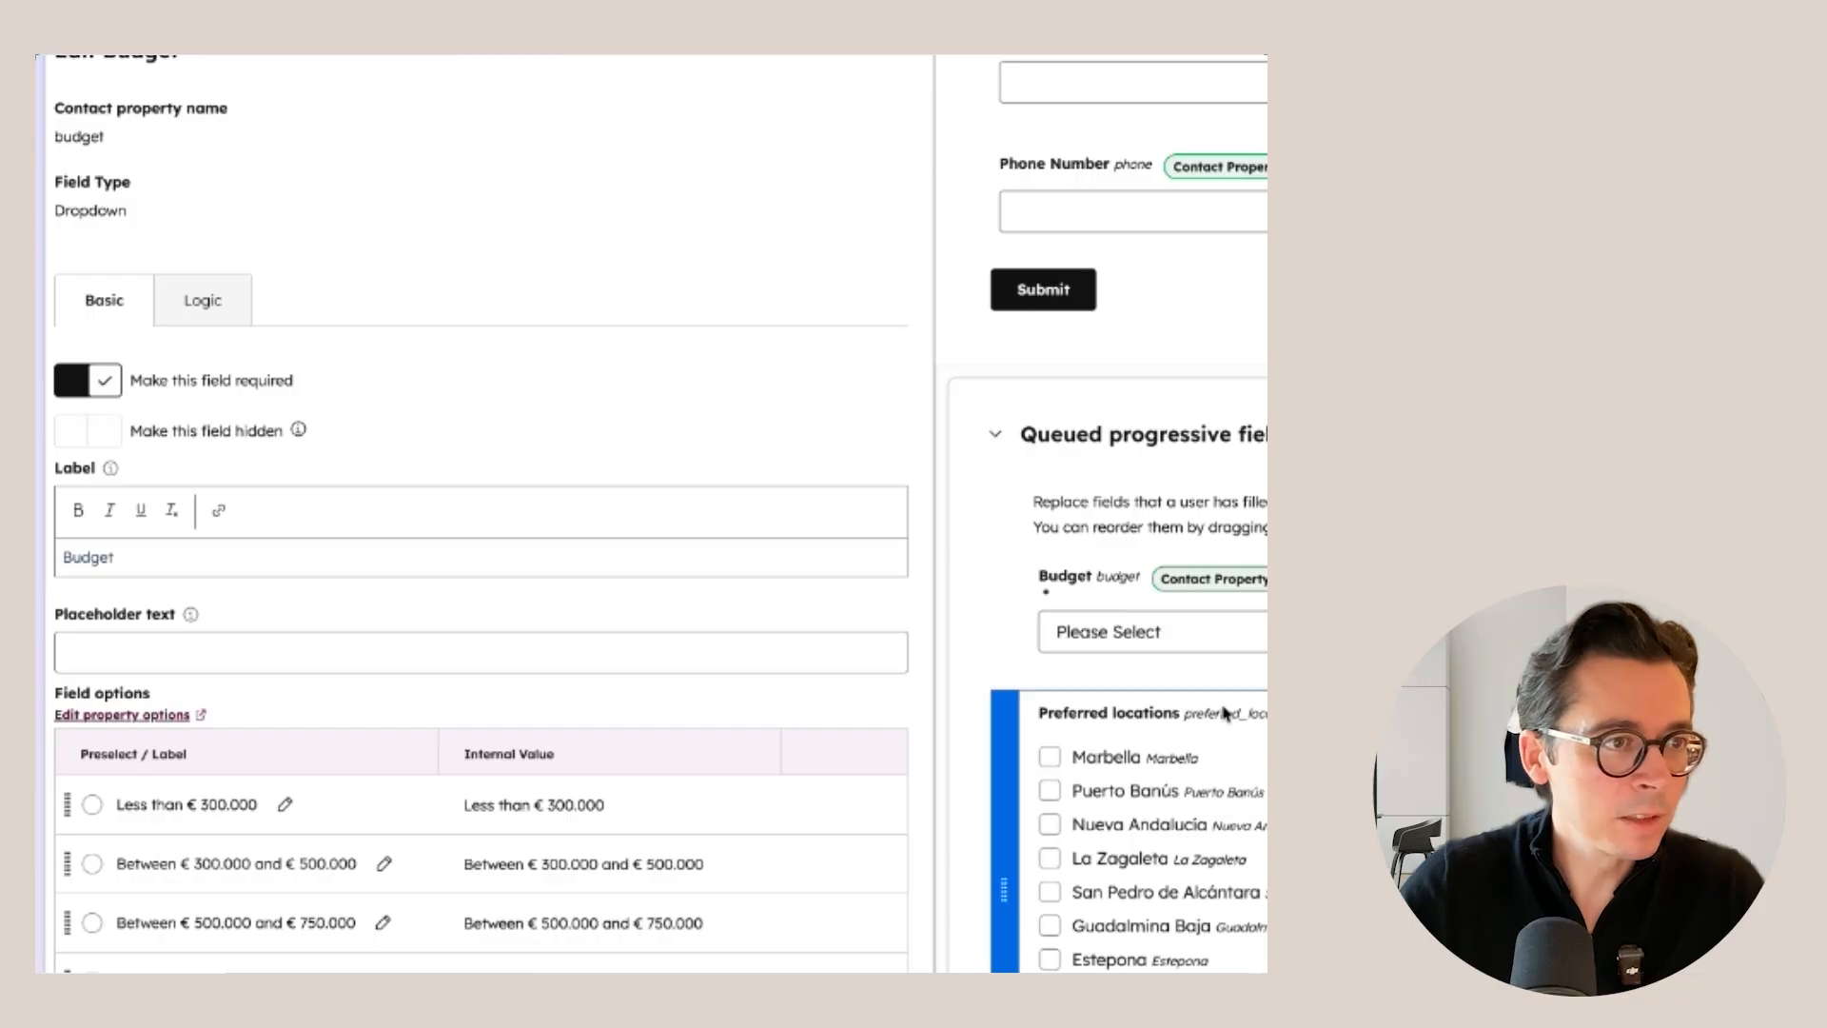
click(88, 381)
click(1256, 966)
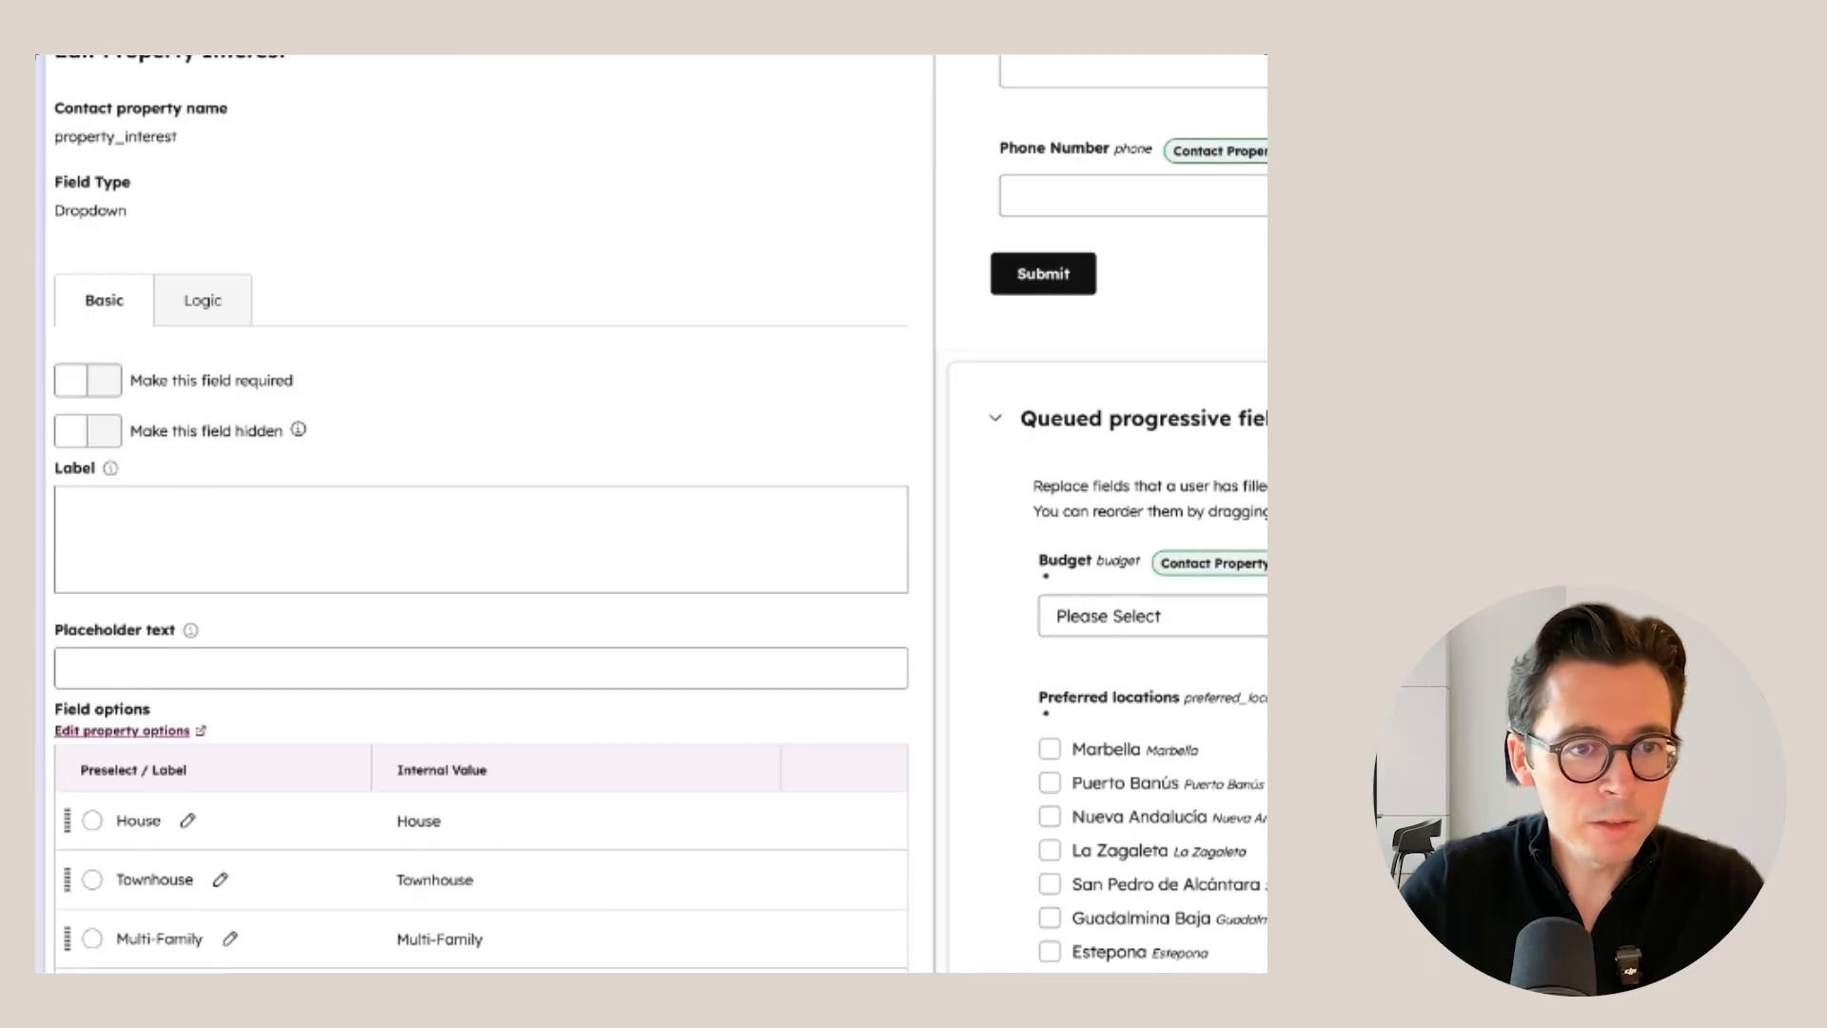
click(107, 383)
click(1256, 966)
click(102, 381)
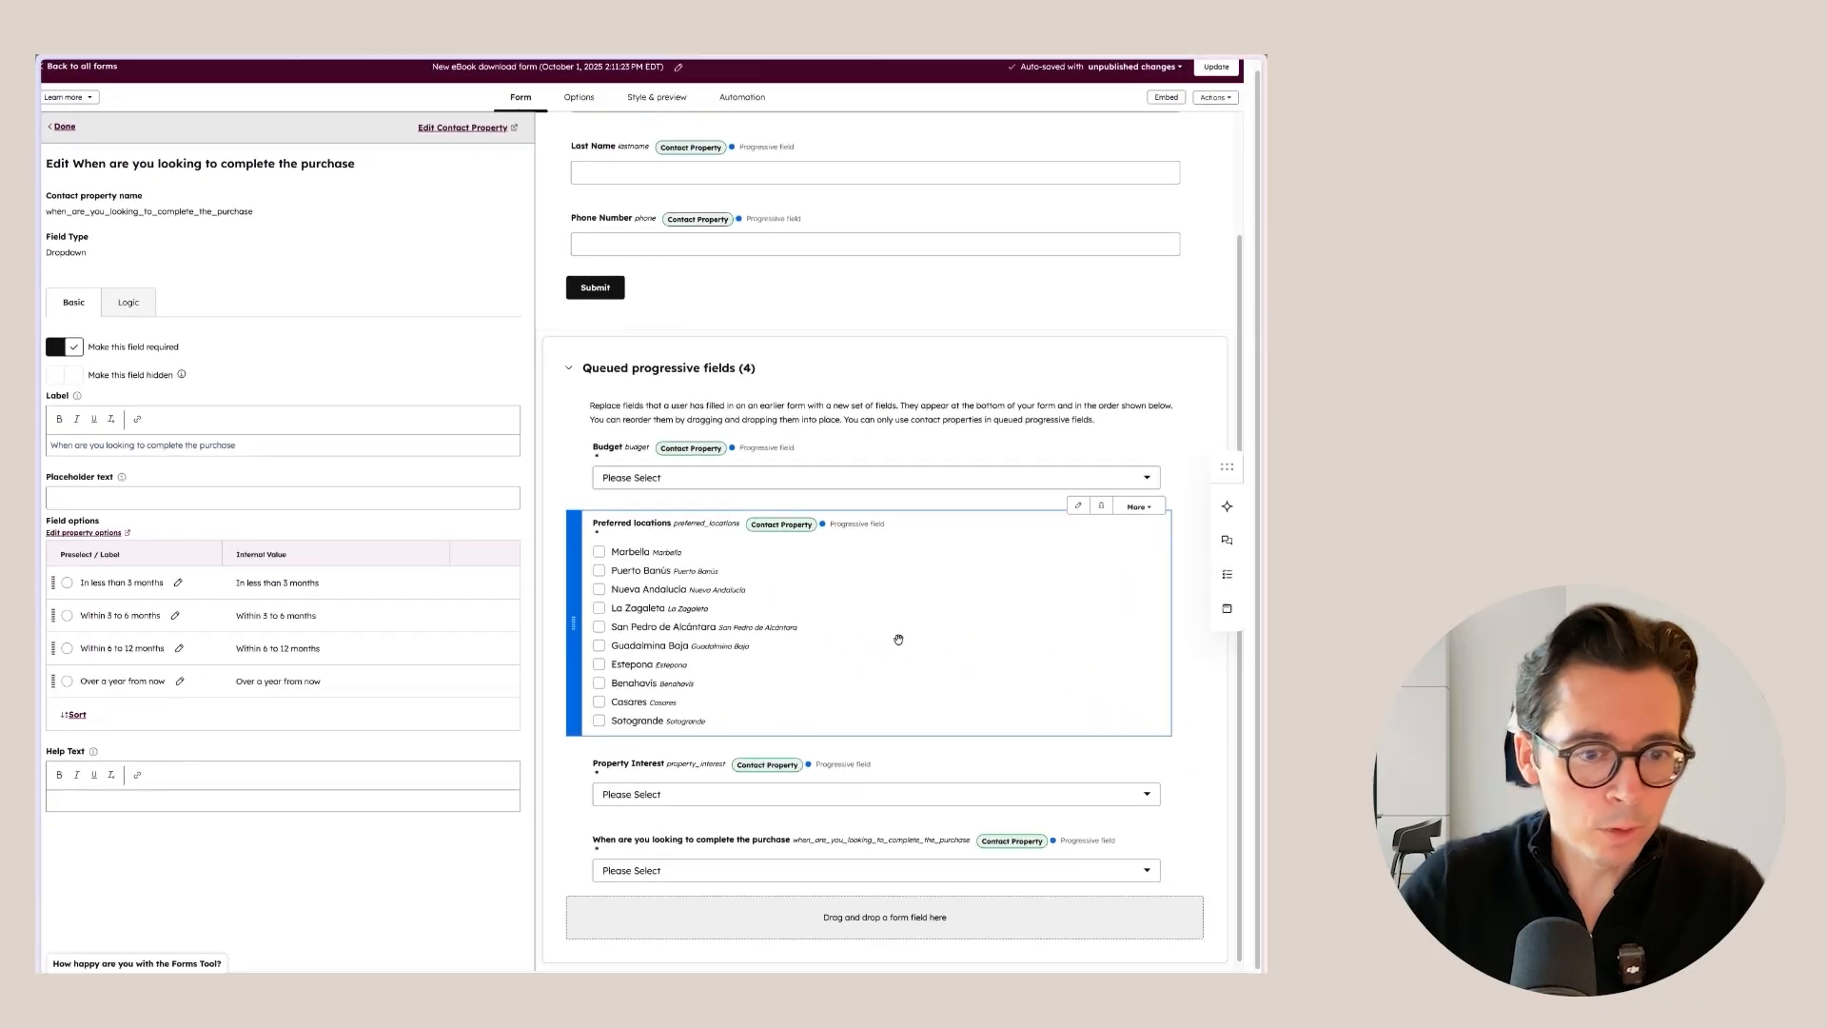
Make the default First Name, Last Name and Phone Number fields required
click(640, 241)
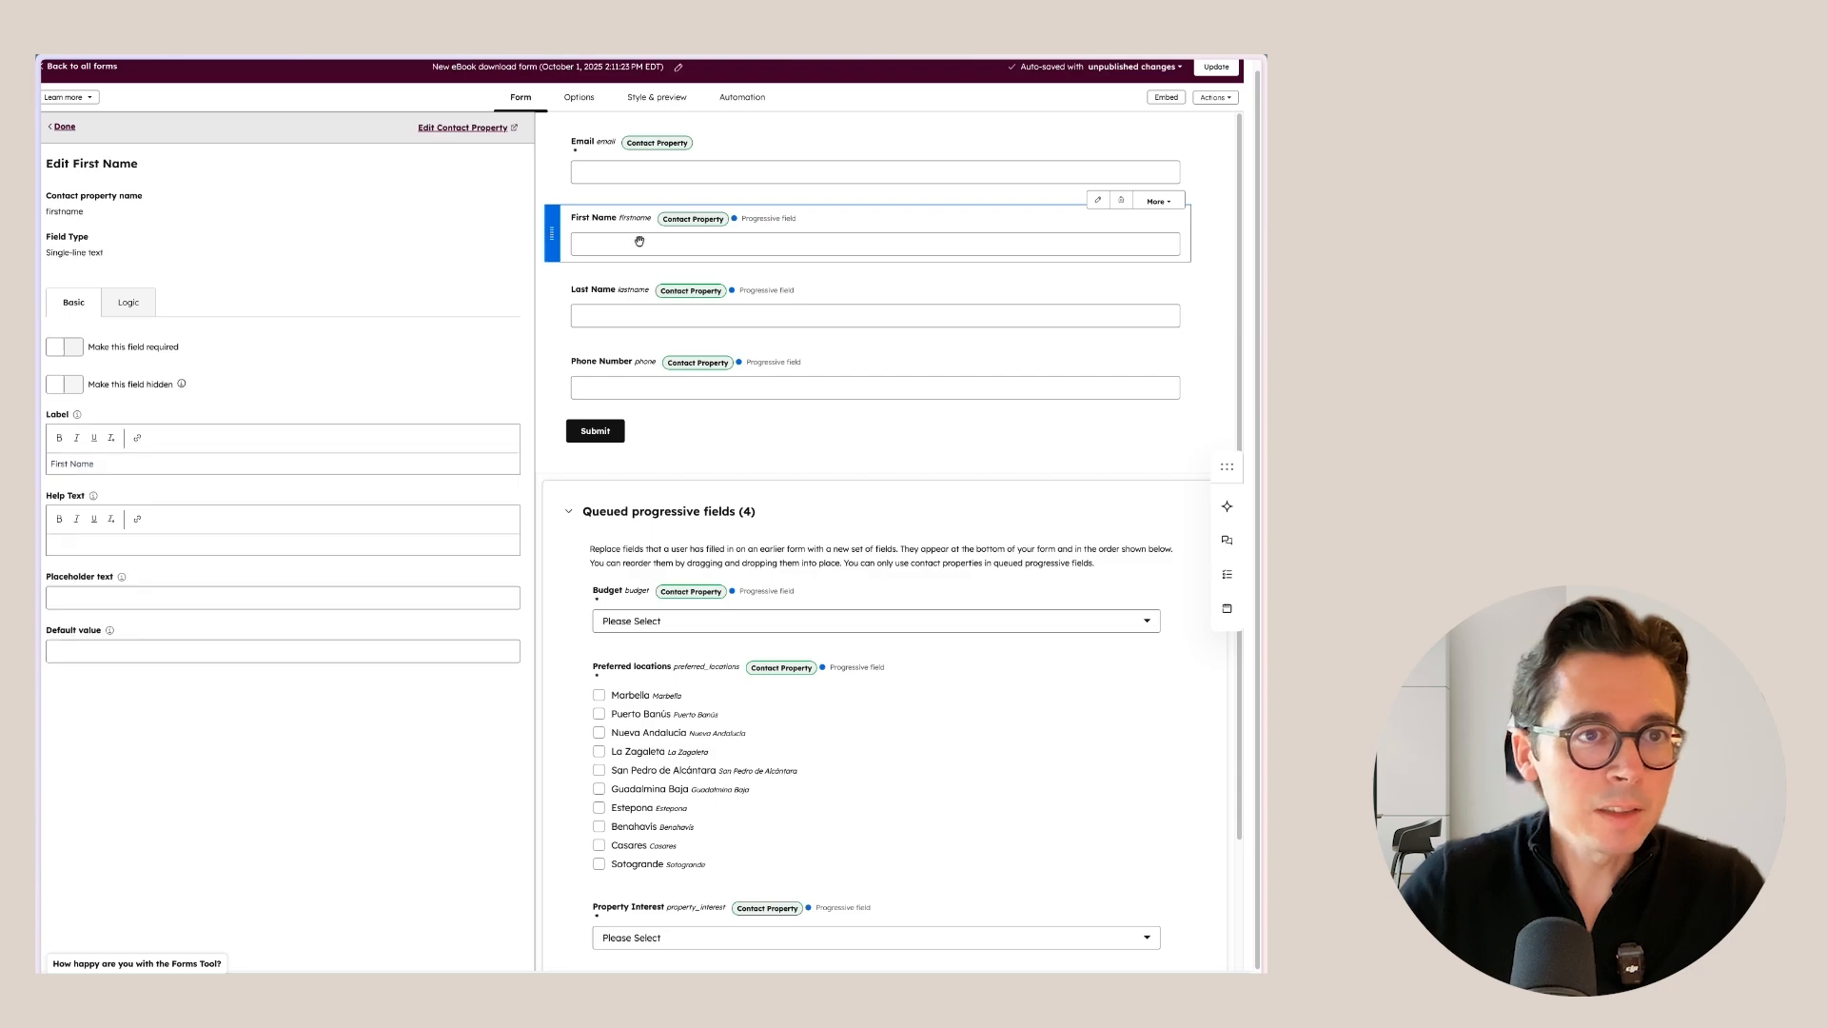
click(64, 346)
click(666, 315)
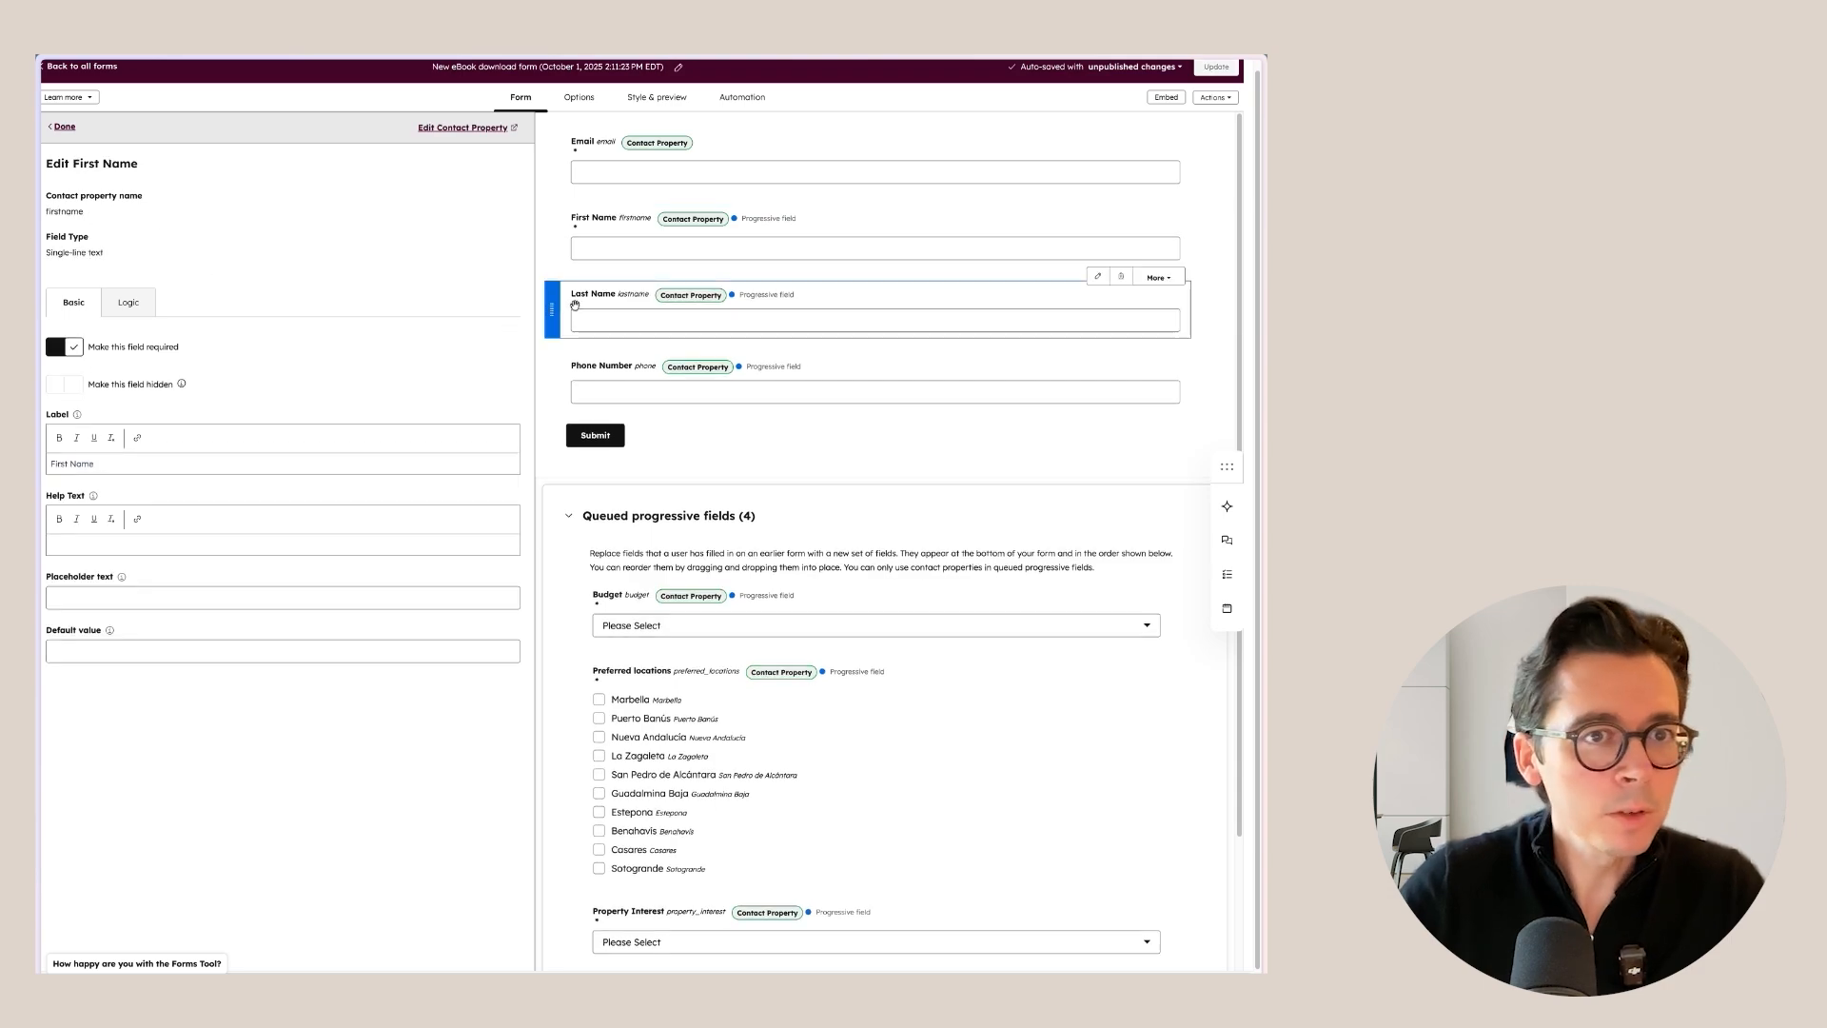
click(144, 346)
click(666, 381)
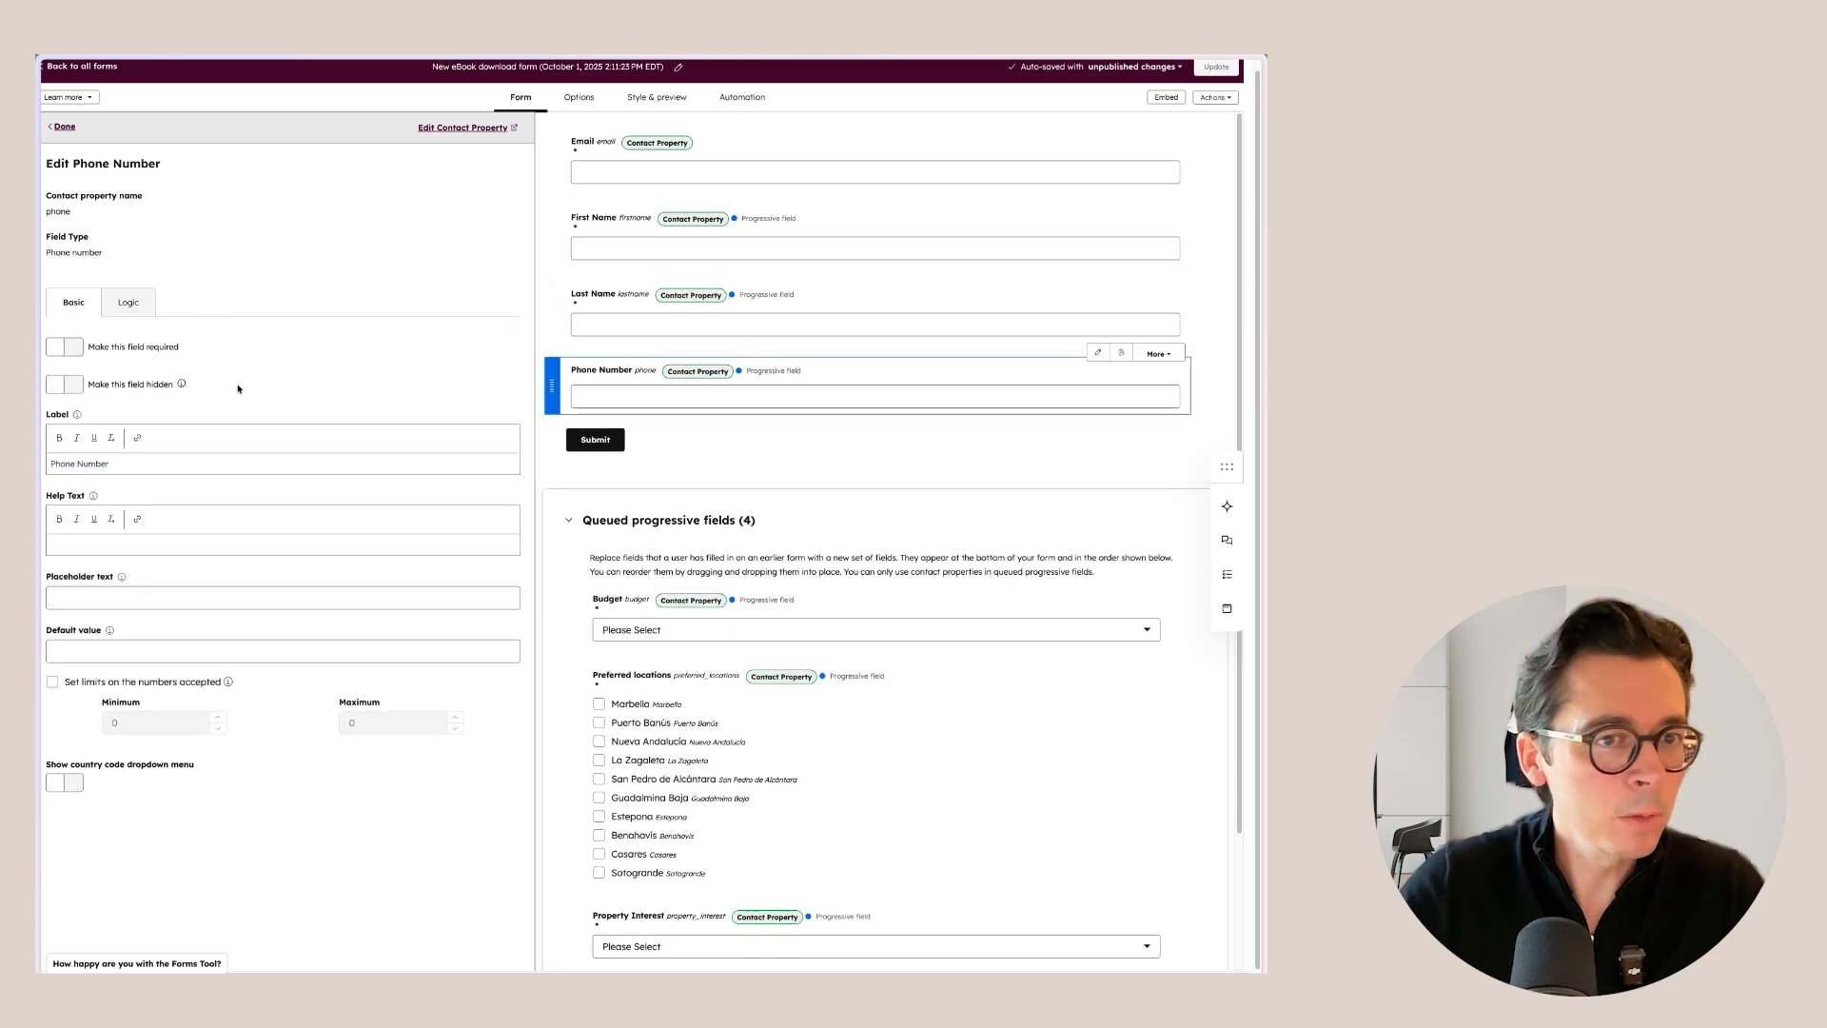
click(68, 348)
Review the form's default fields and the queued progressive fields below them
scroll(904, 666, down, 2)
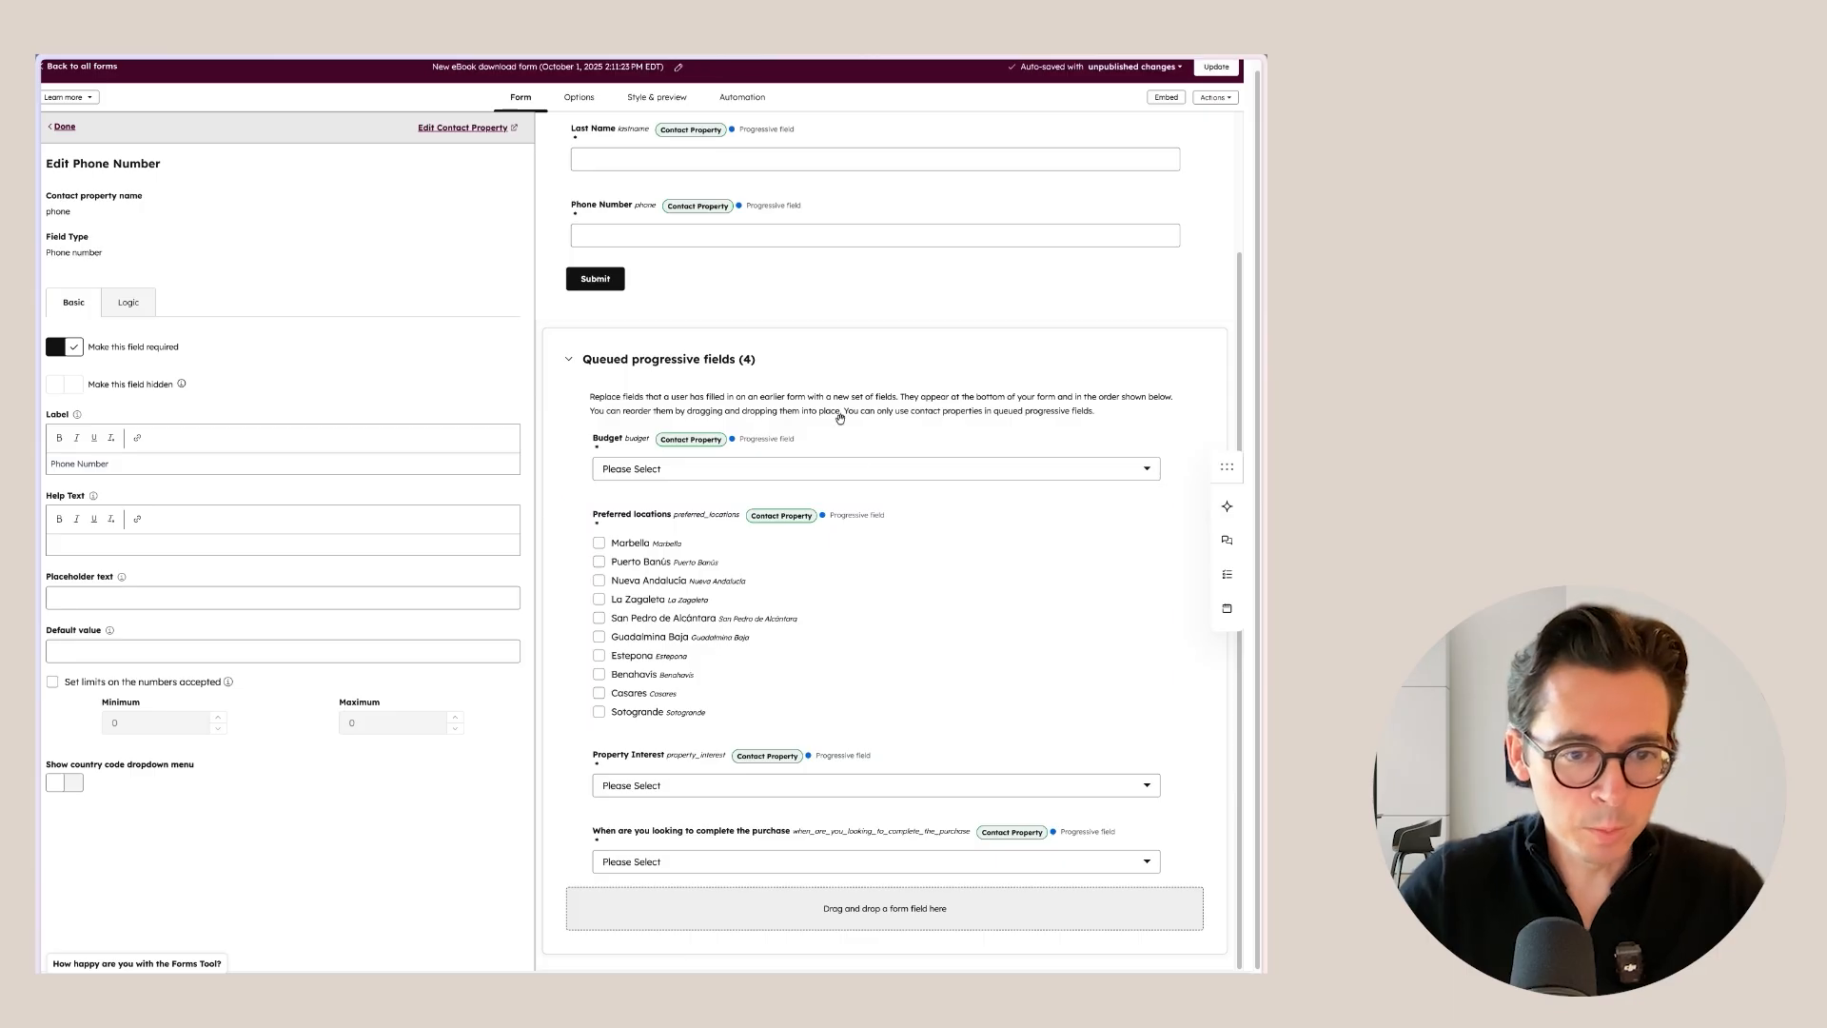
scroll(859, 460, up, 2)
scroll(870, 486, up, 1)
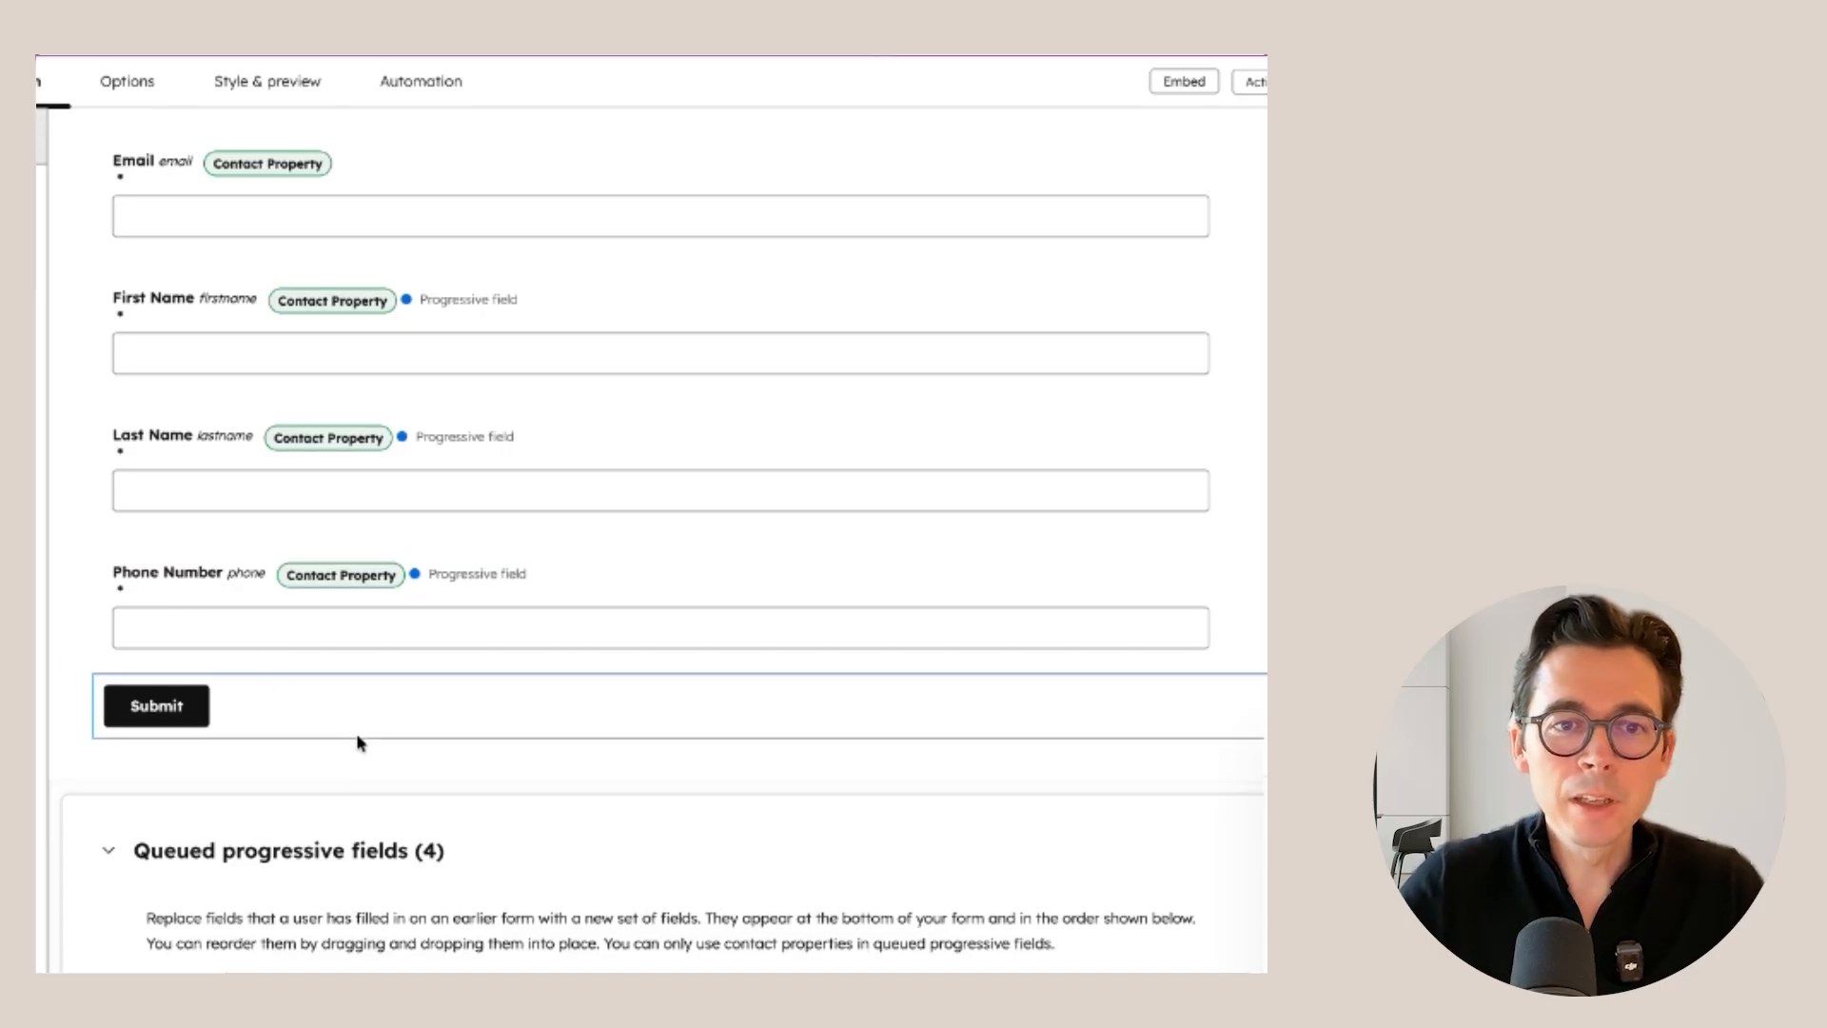
scroll(360, 738, down, 9)
scroll(466, 817, down, 1)
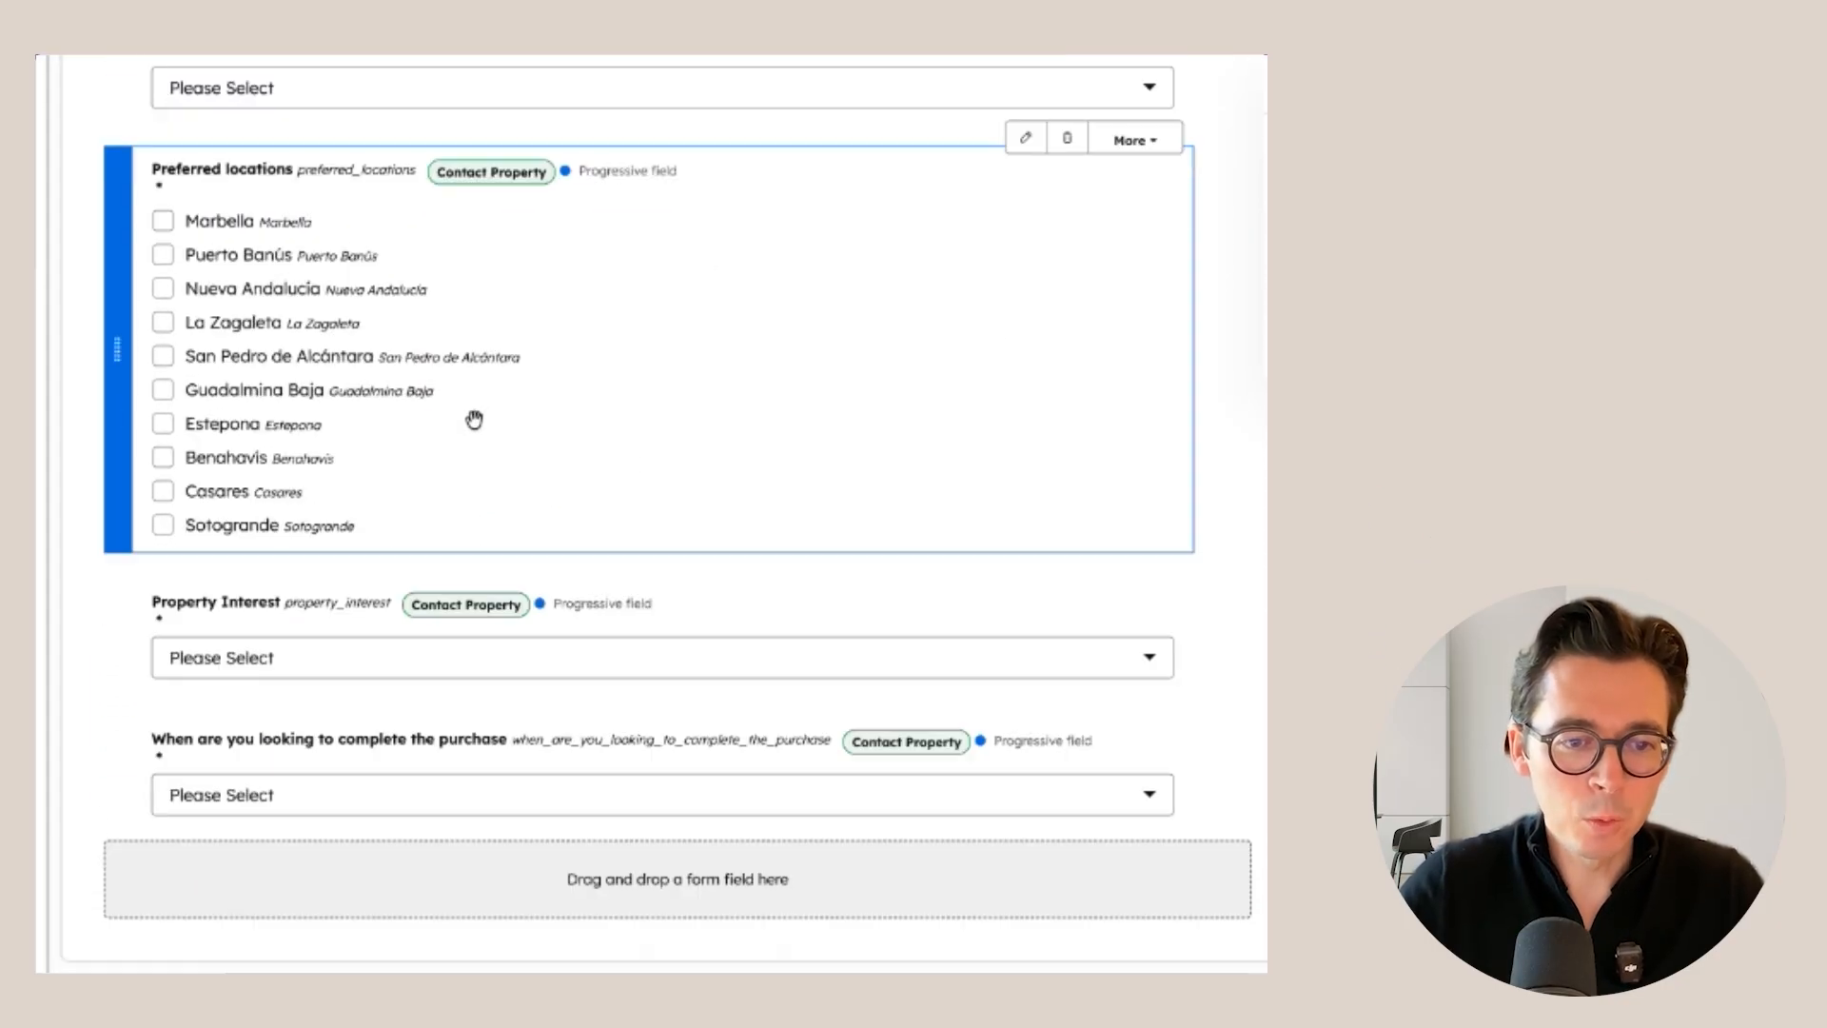
scroll(621, 192, up, 2)
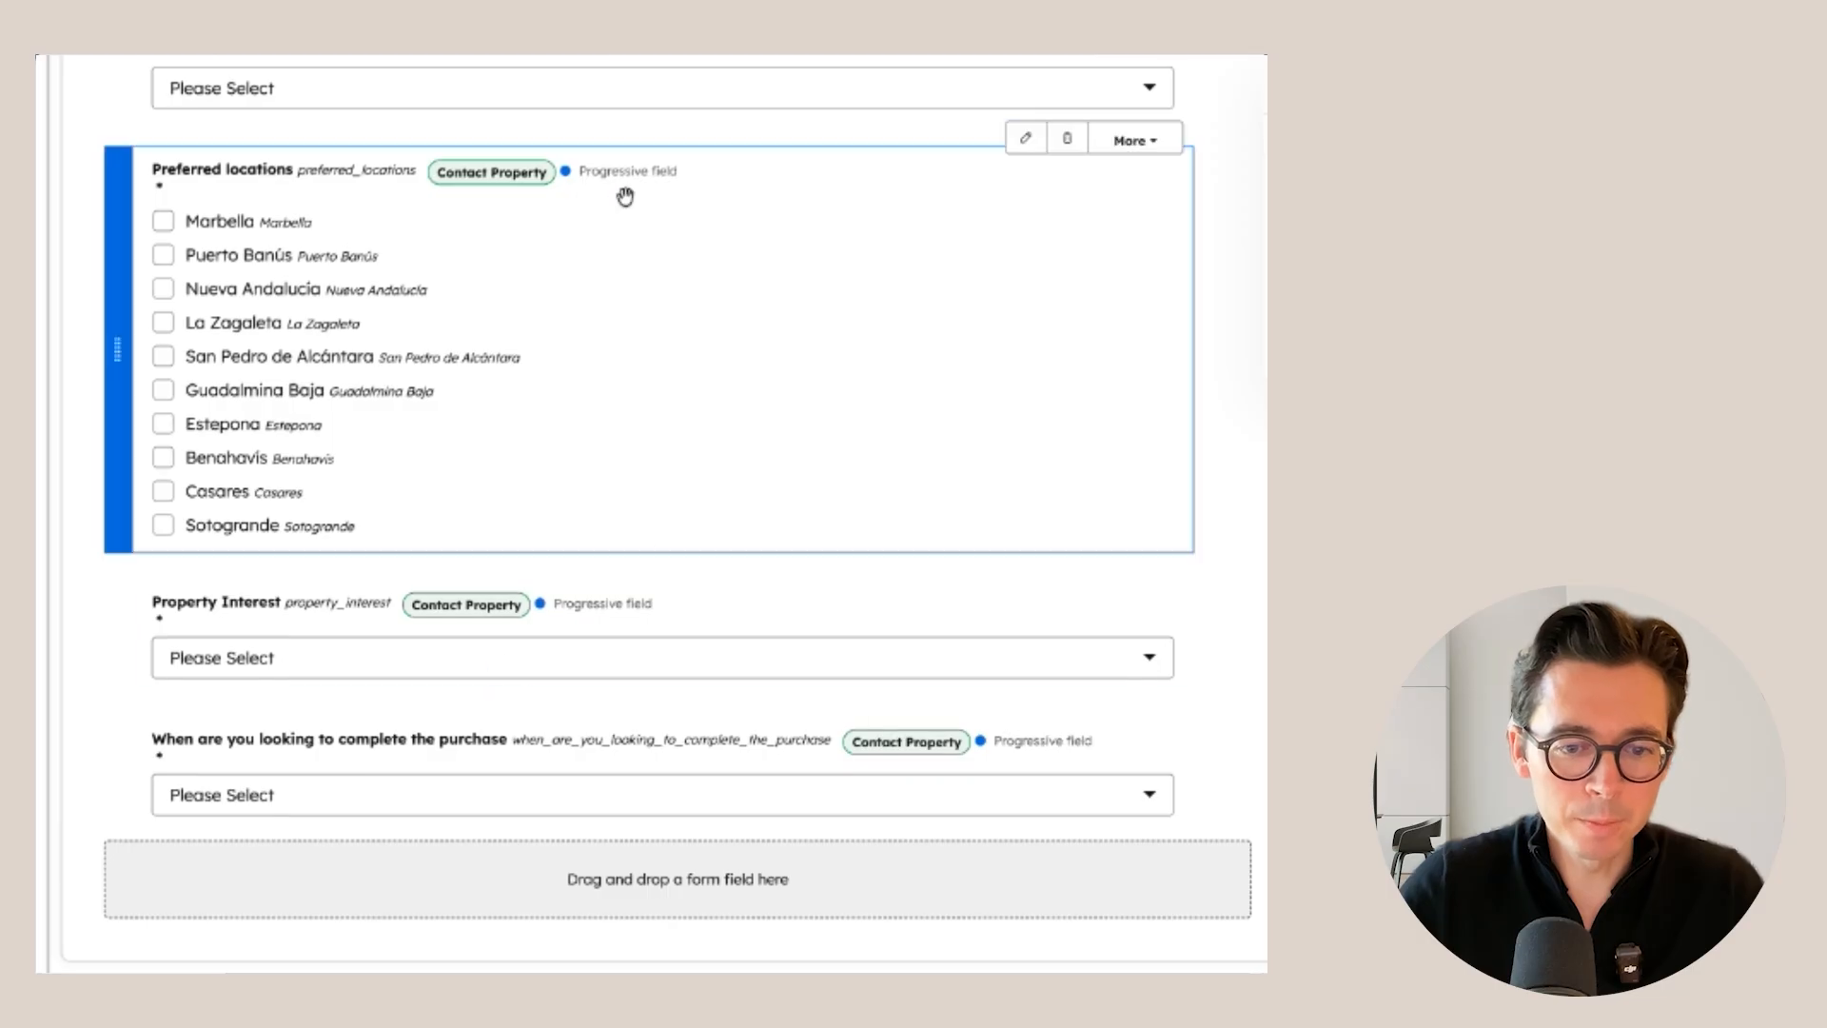
scroll(409, 457, up, 1)
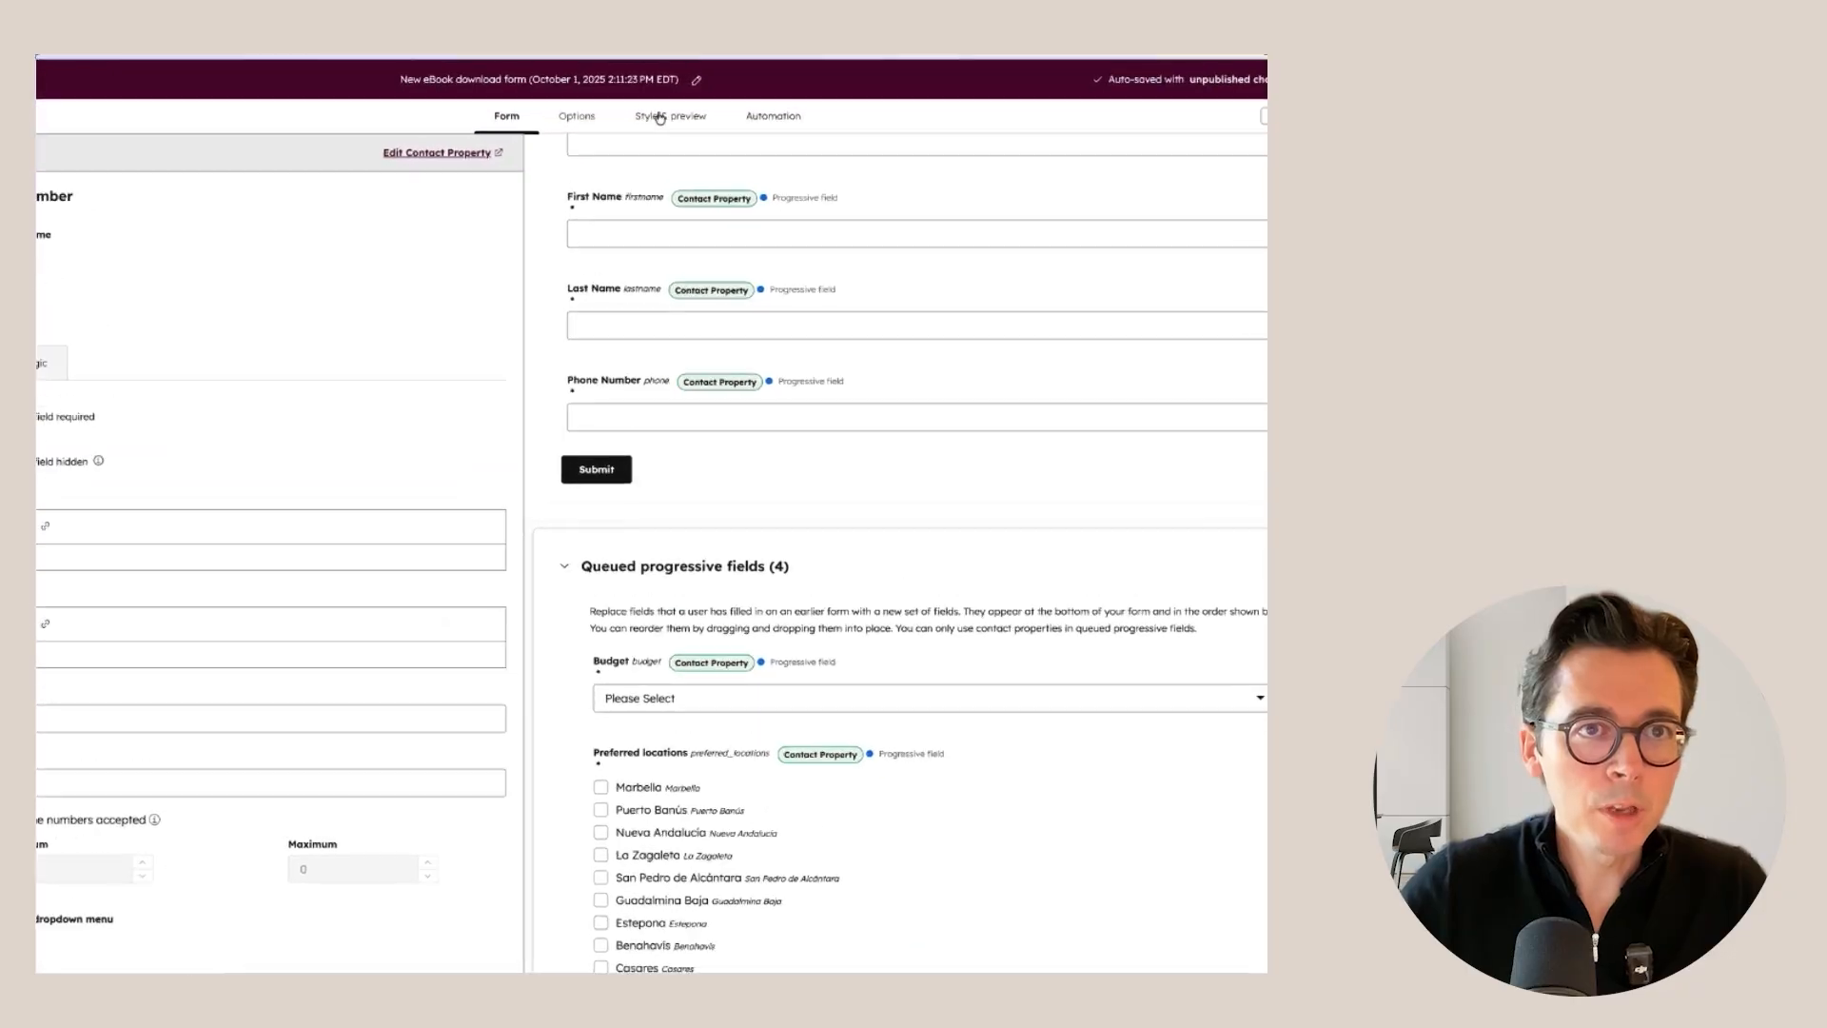
Open the form's style preview and expand its Test options for the default and queued fields
click(685, 118)
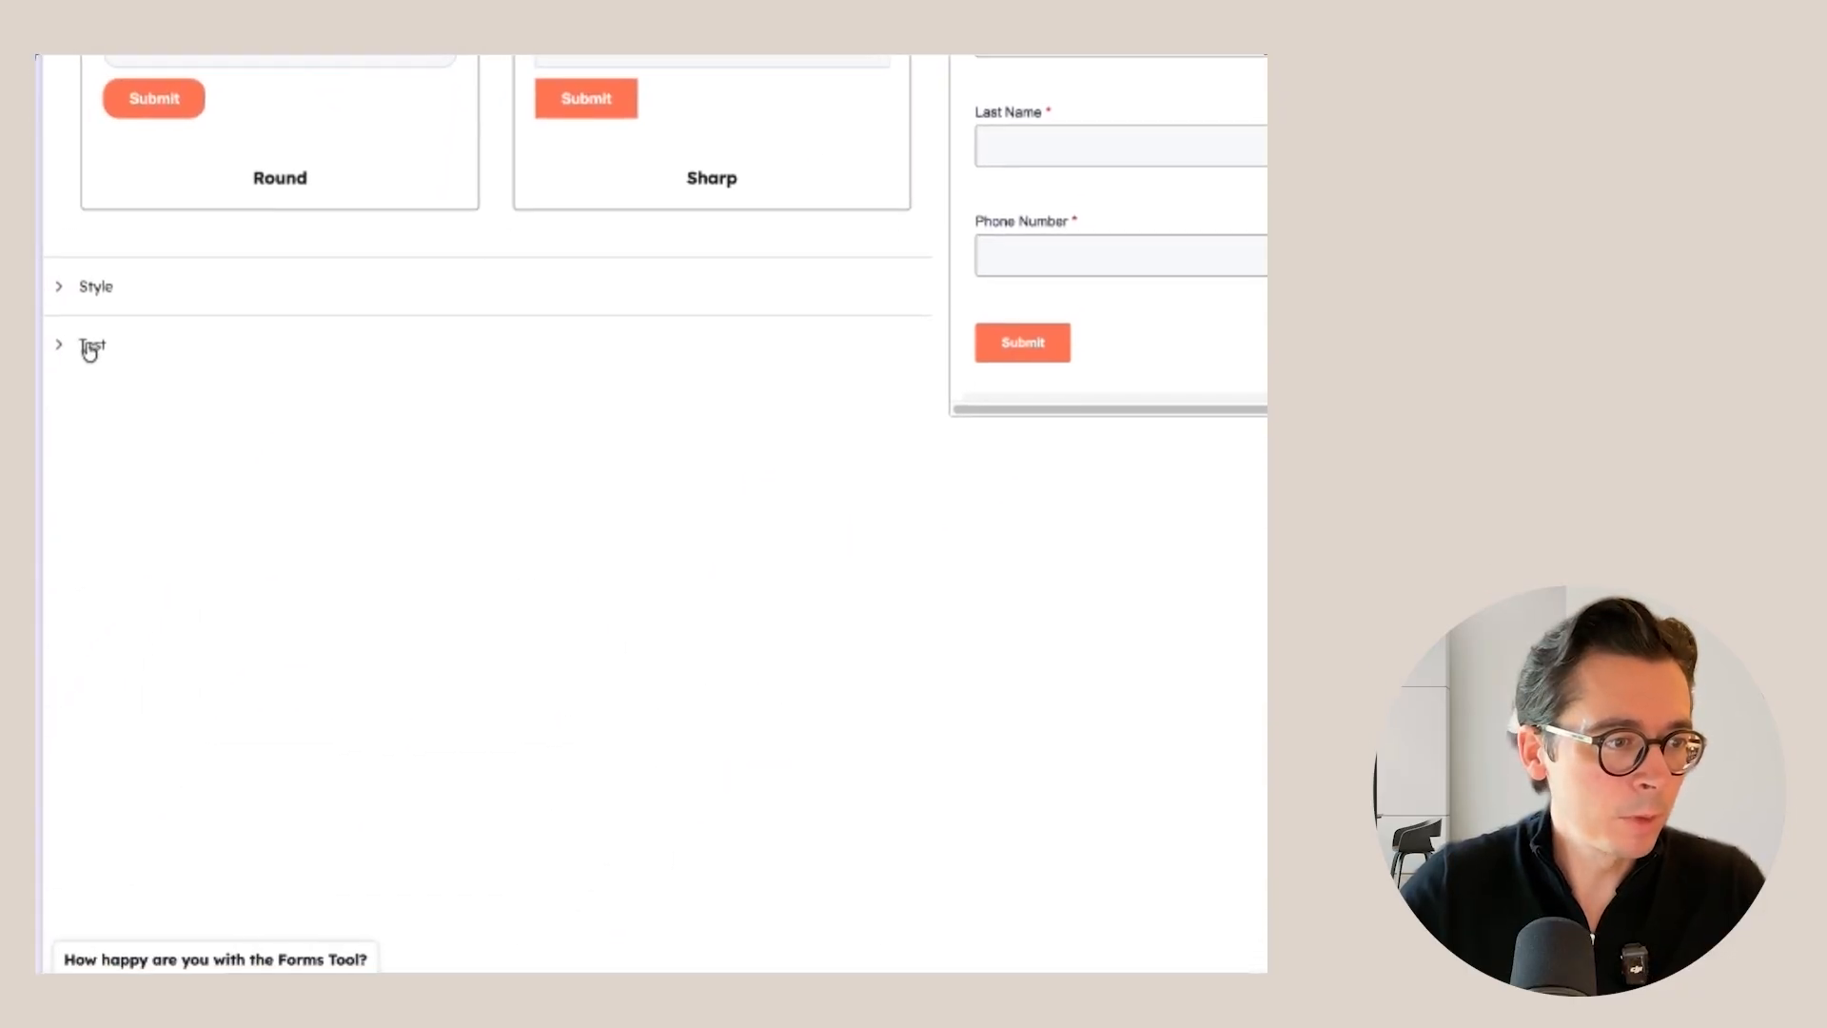
click(87, 353)
scroll(497, 477, down, 2)
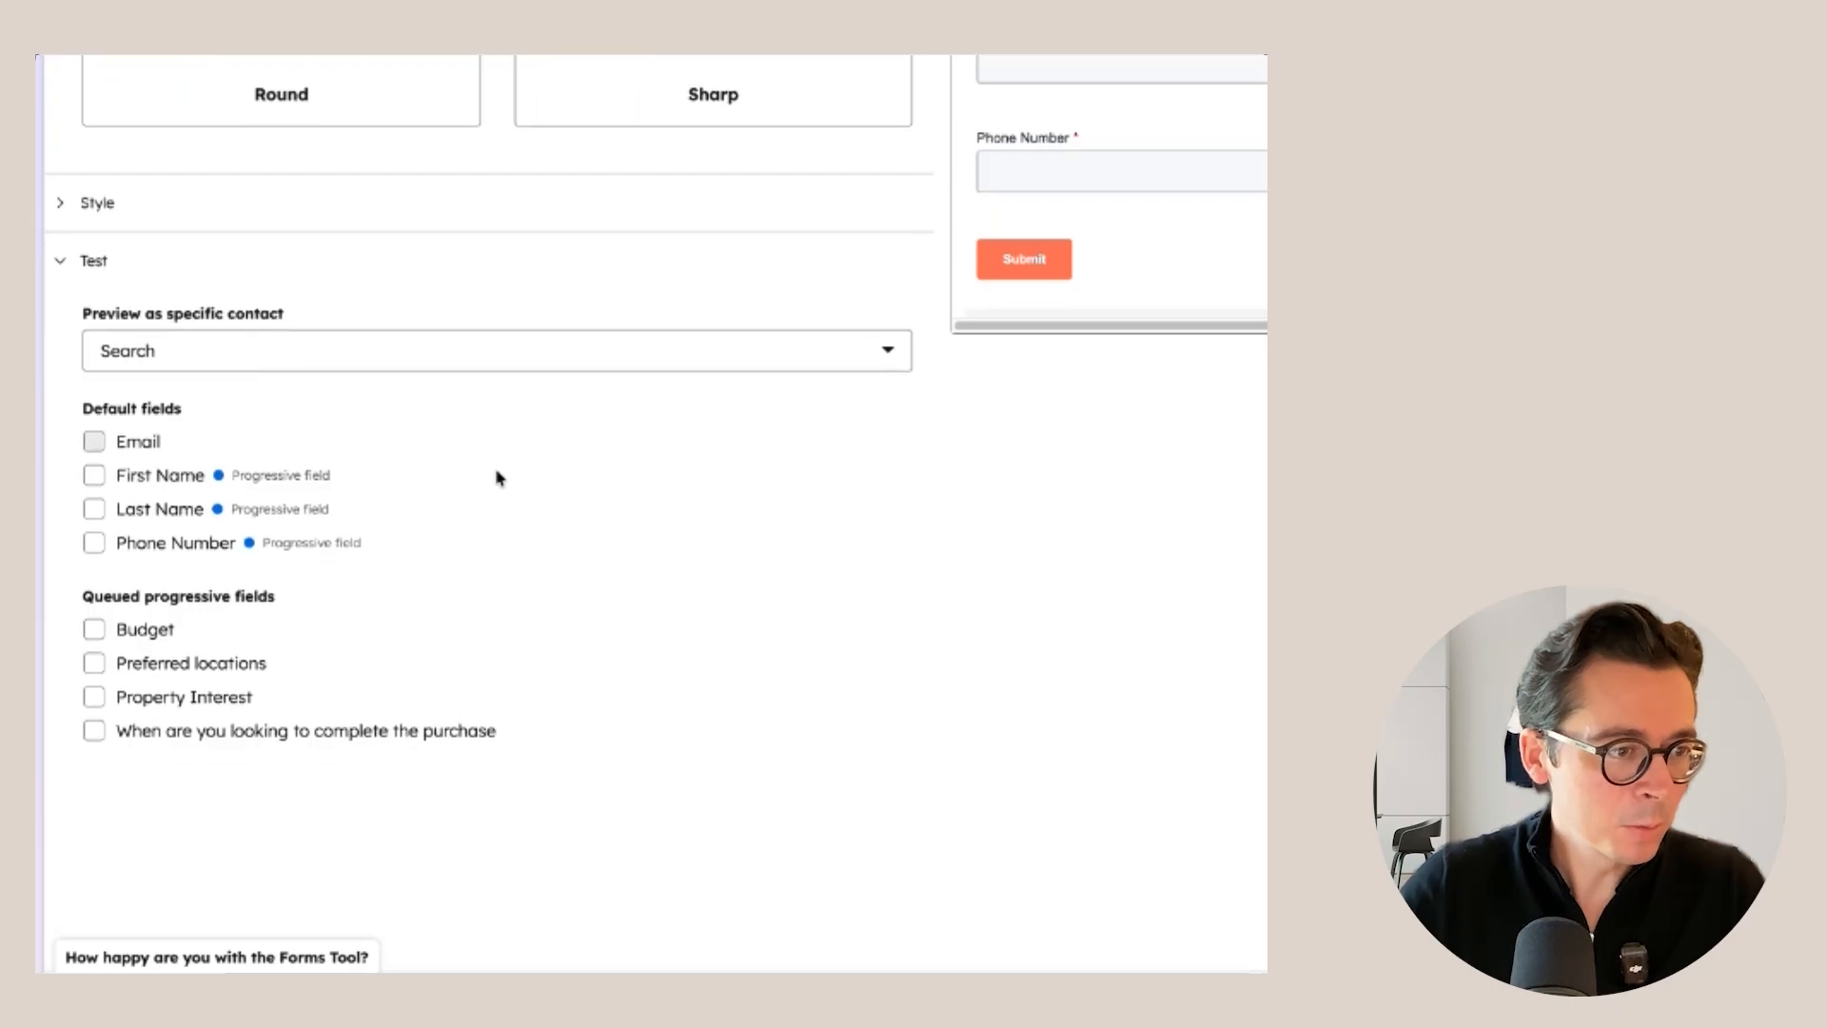
scroll(696, 476, up, 1)
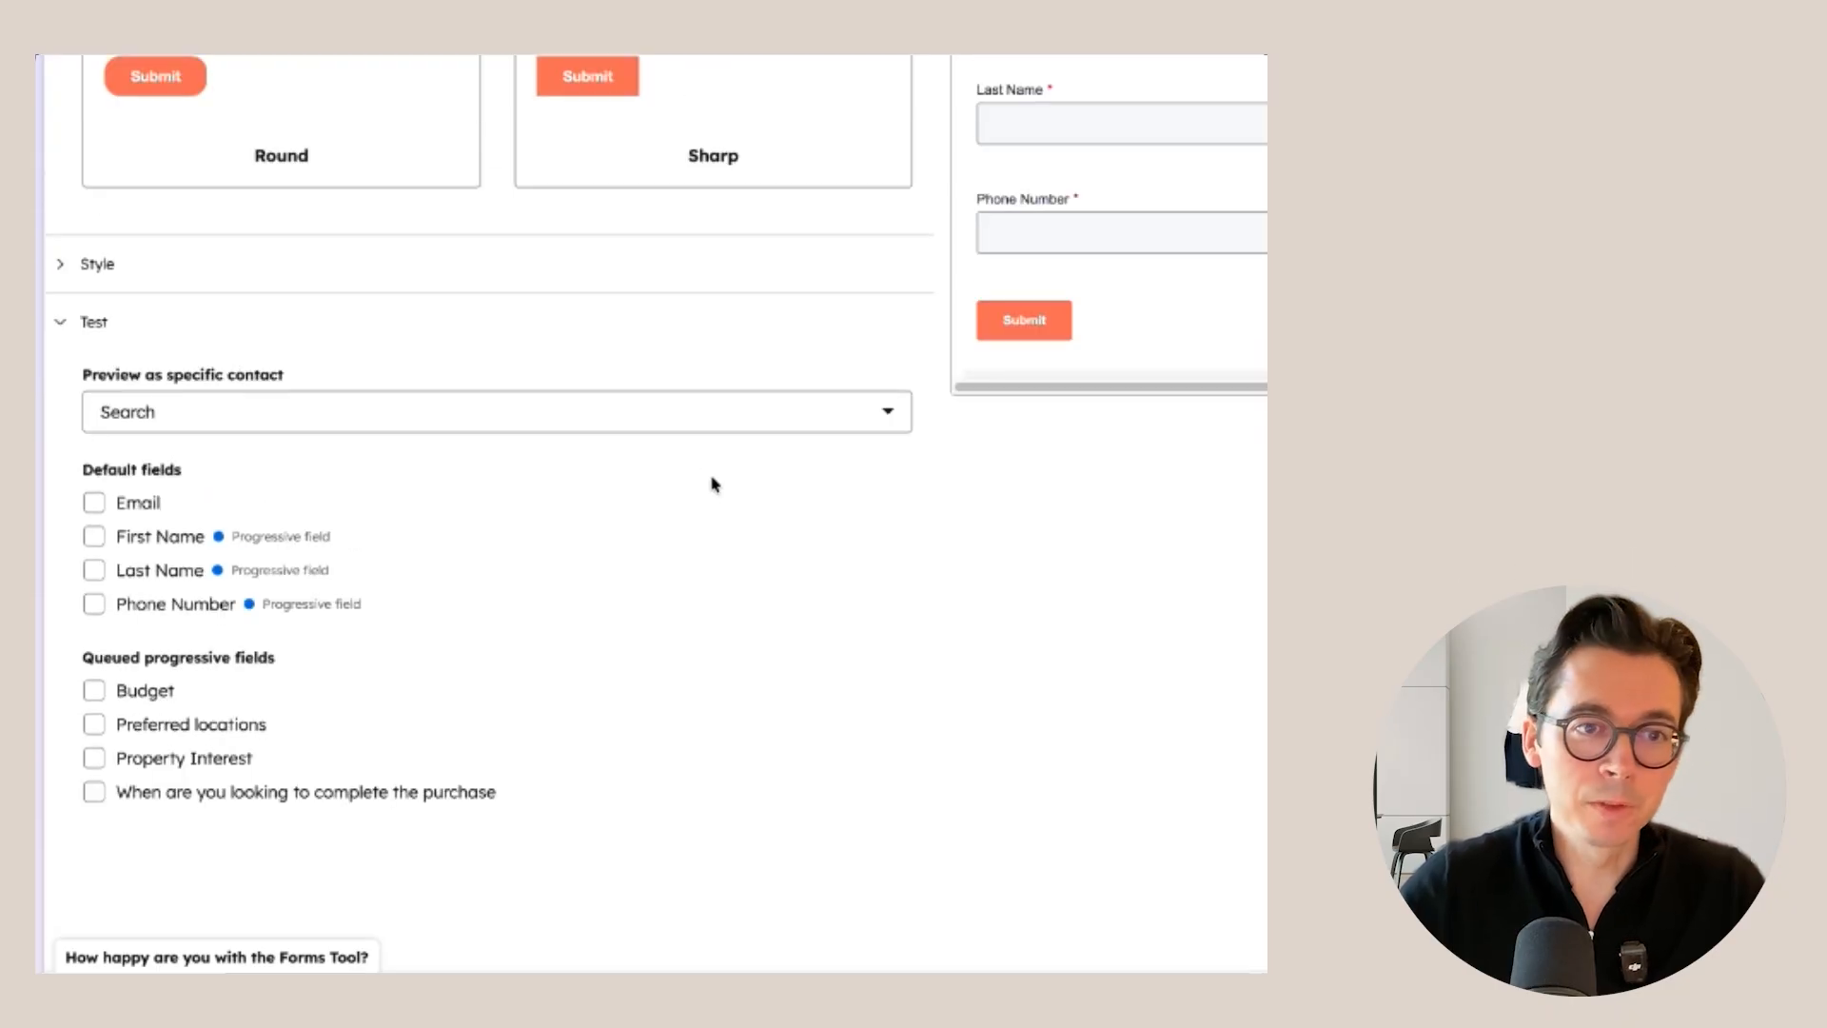
Preview the form for a returning contact by marking First Name, Last Name, Phone Number and Preferred locations as already filled in
click(94, 537)
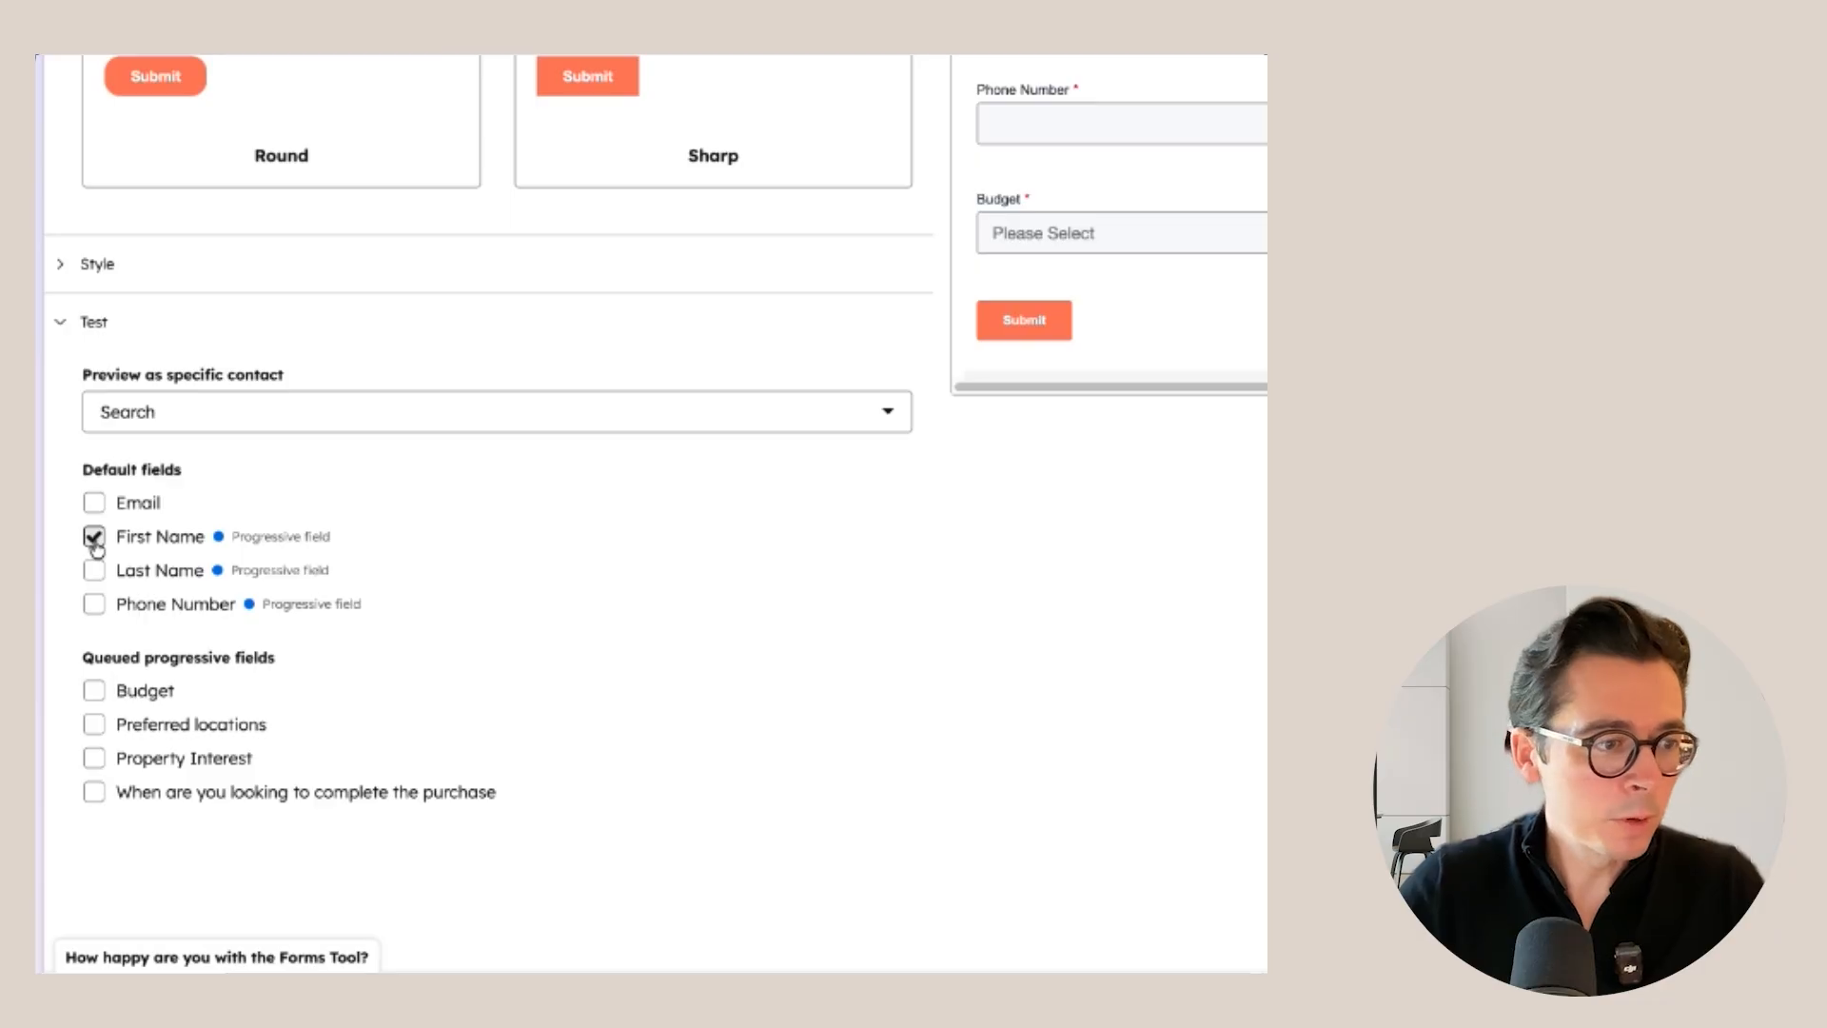
click(95, 571)
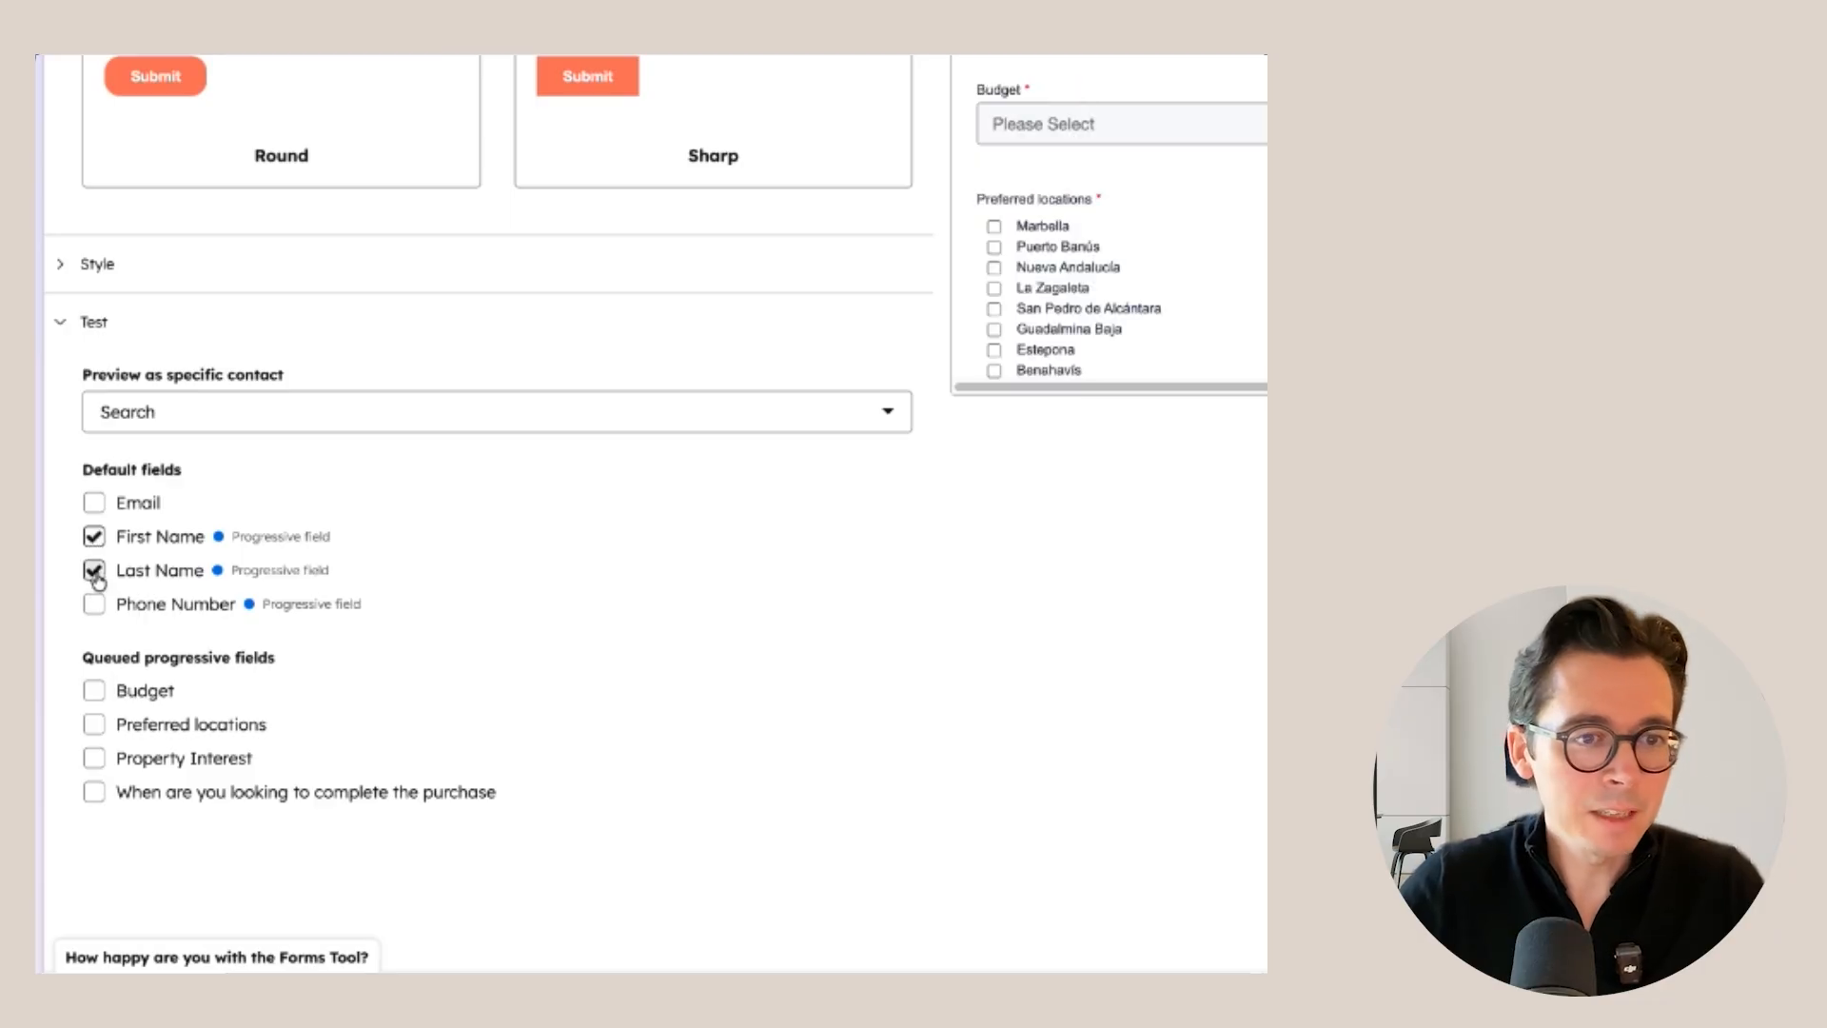
click(95, 606)
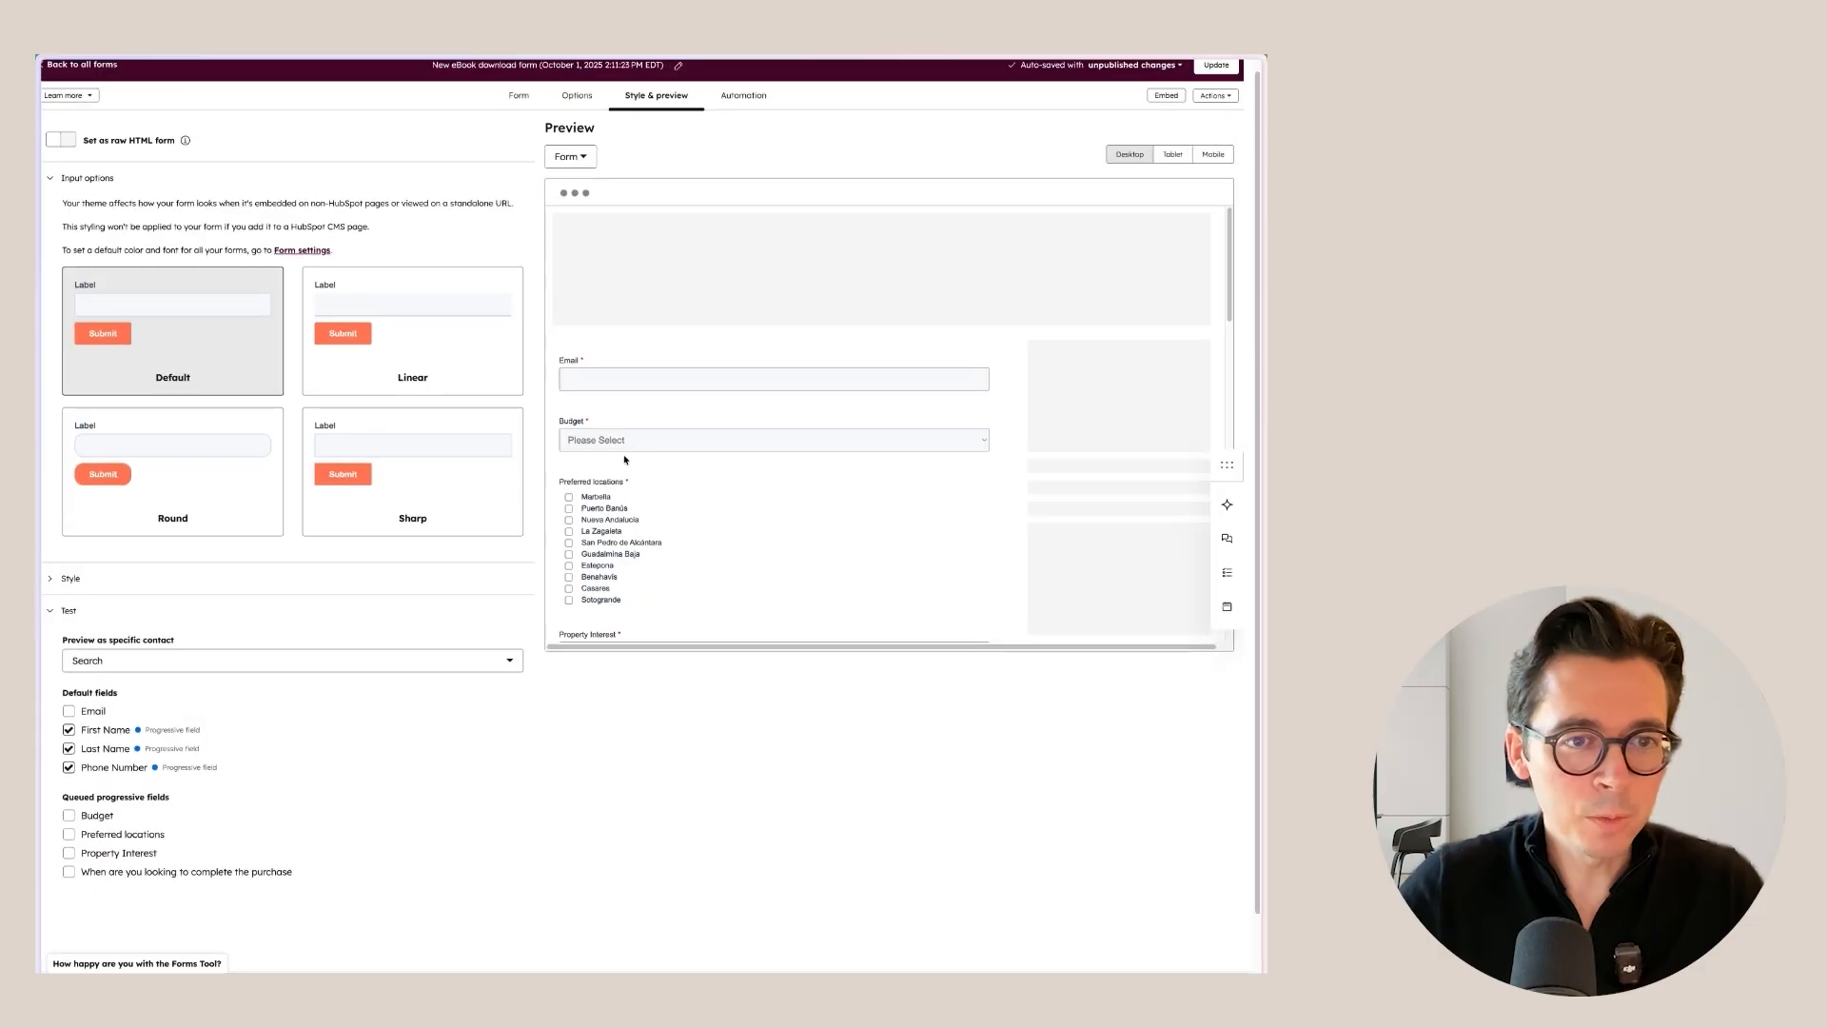
scroll(625, 459, down, 3)
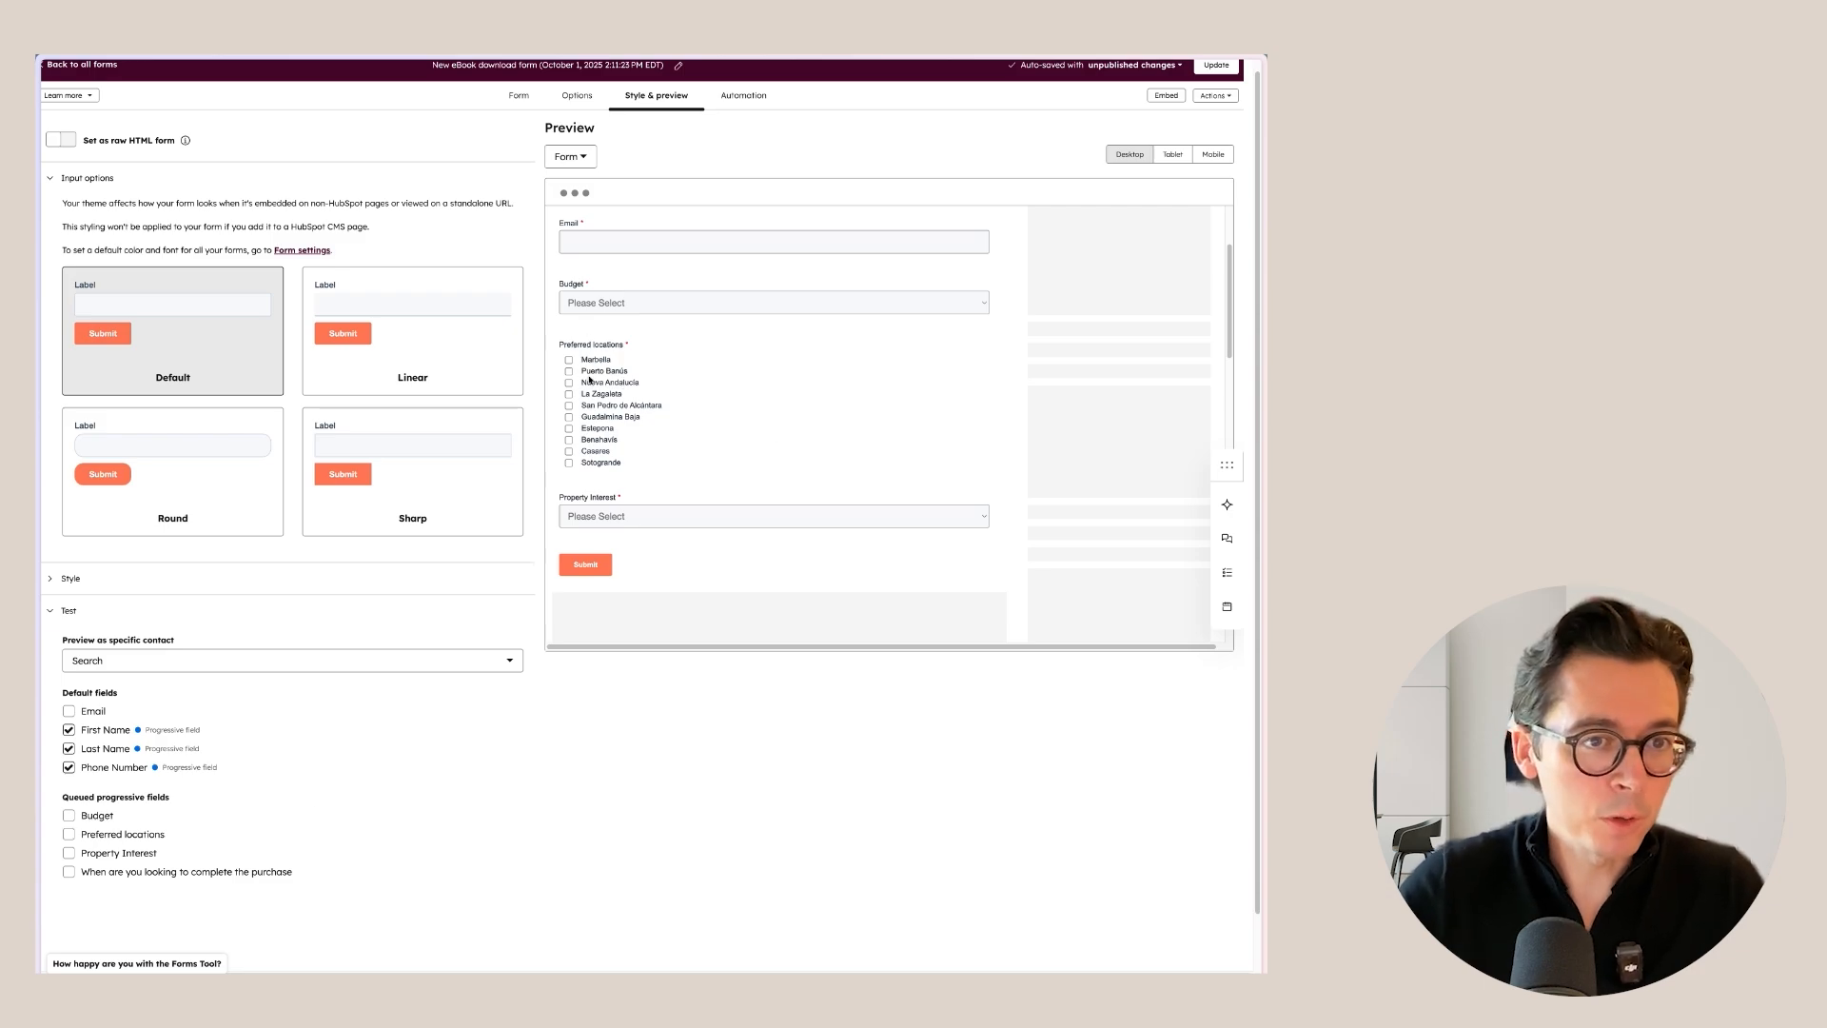
click(69, 839)
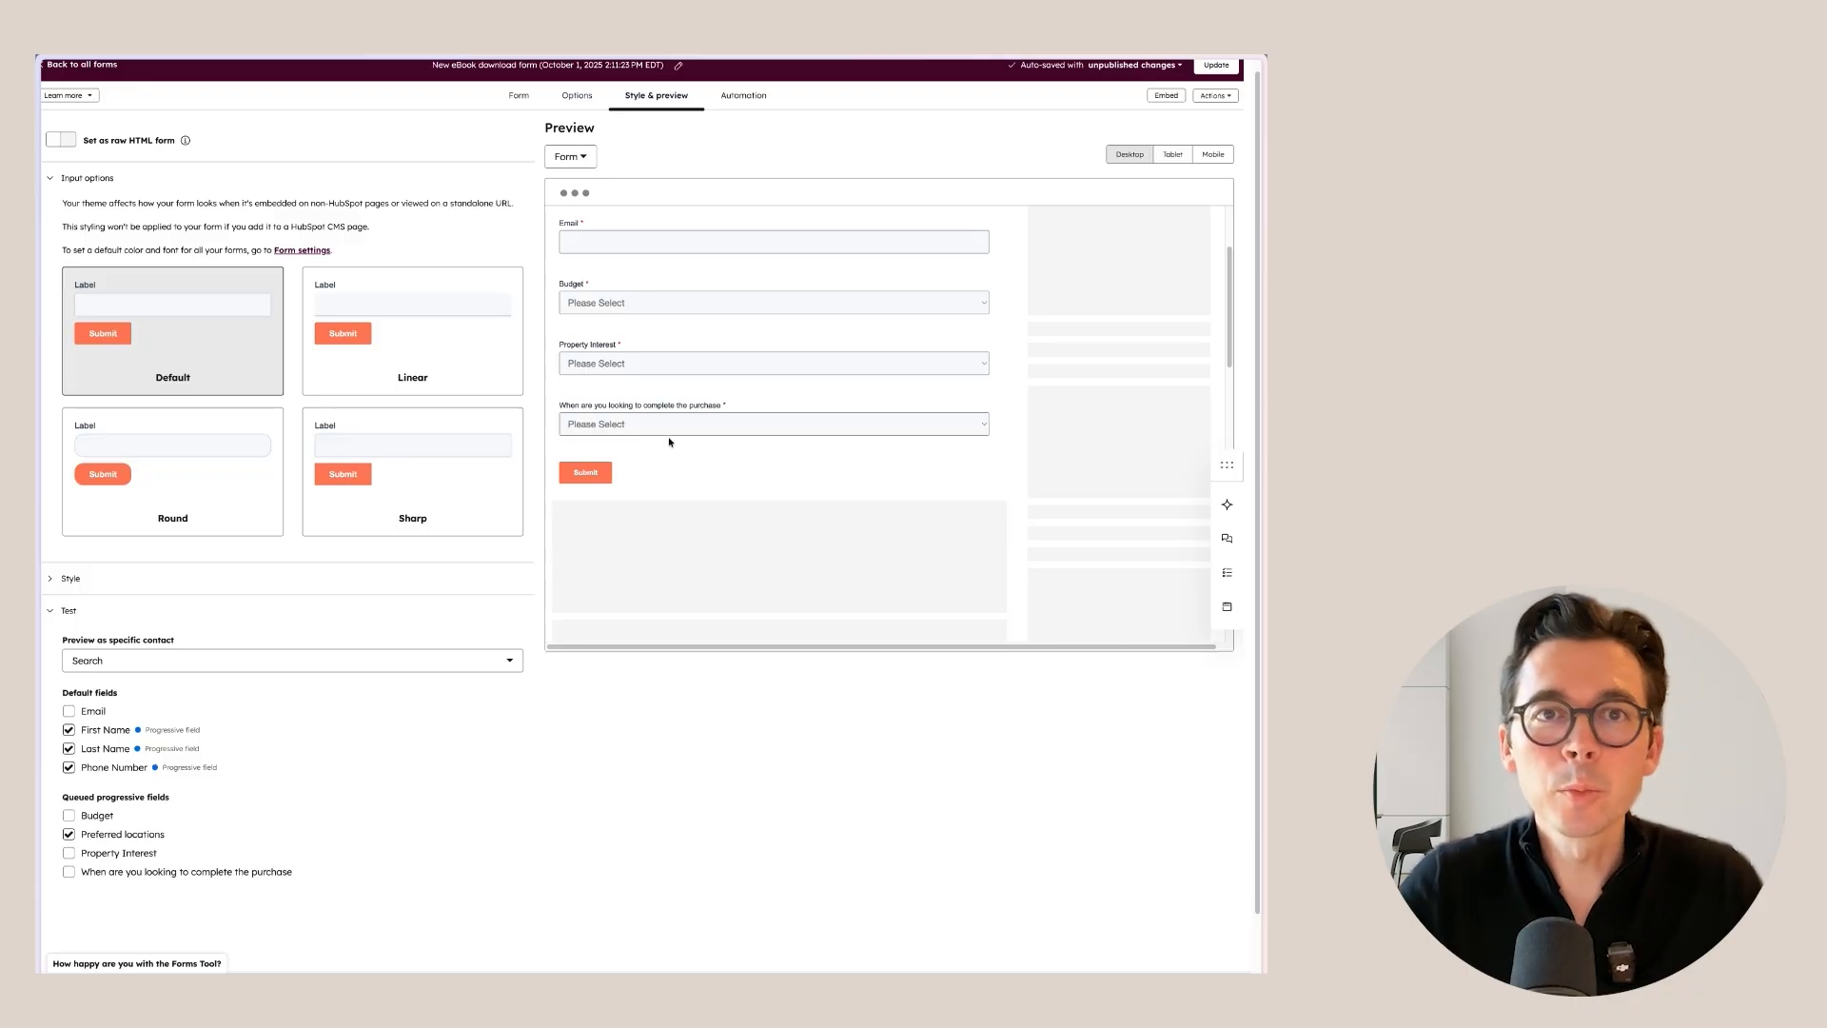
scroll(670, 444, up, 1)
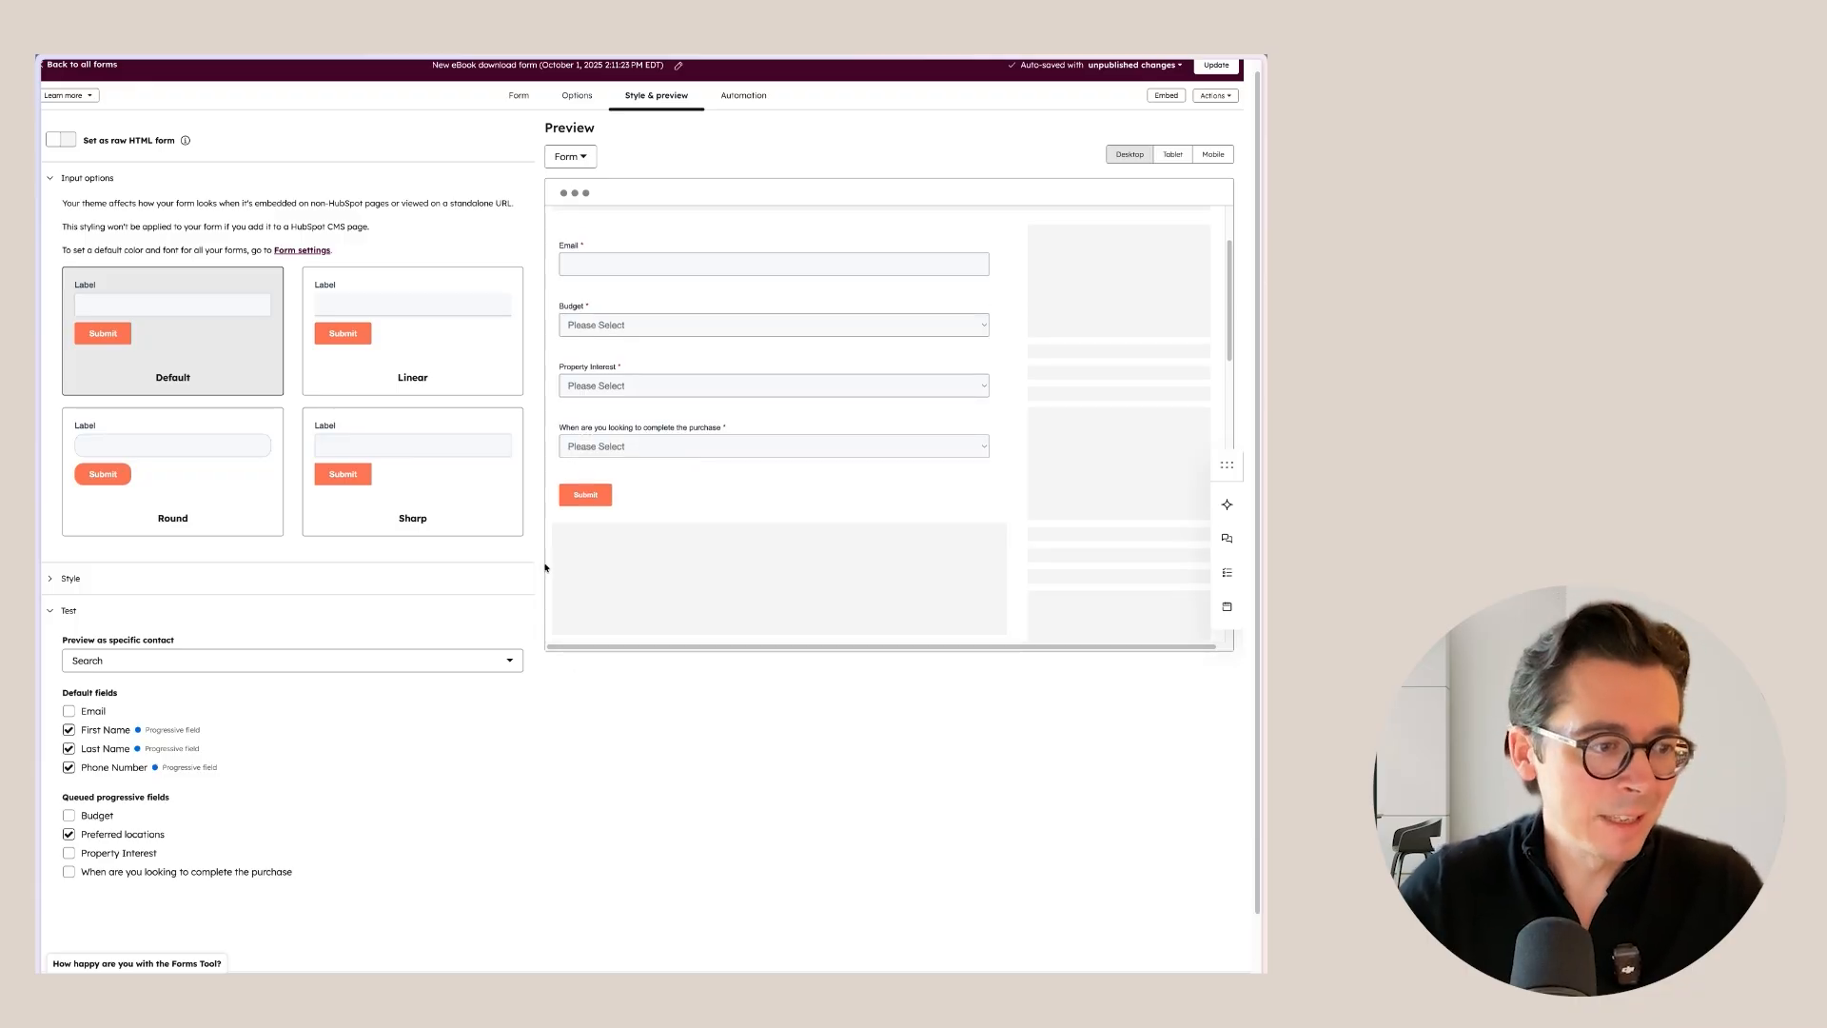
Reset the preview test by unmarking Preferred locations, Phone Number, Last Name and First Name
click(69, 835)
click(69, 767)
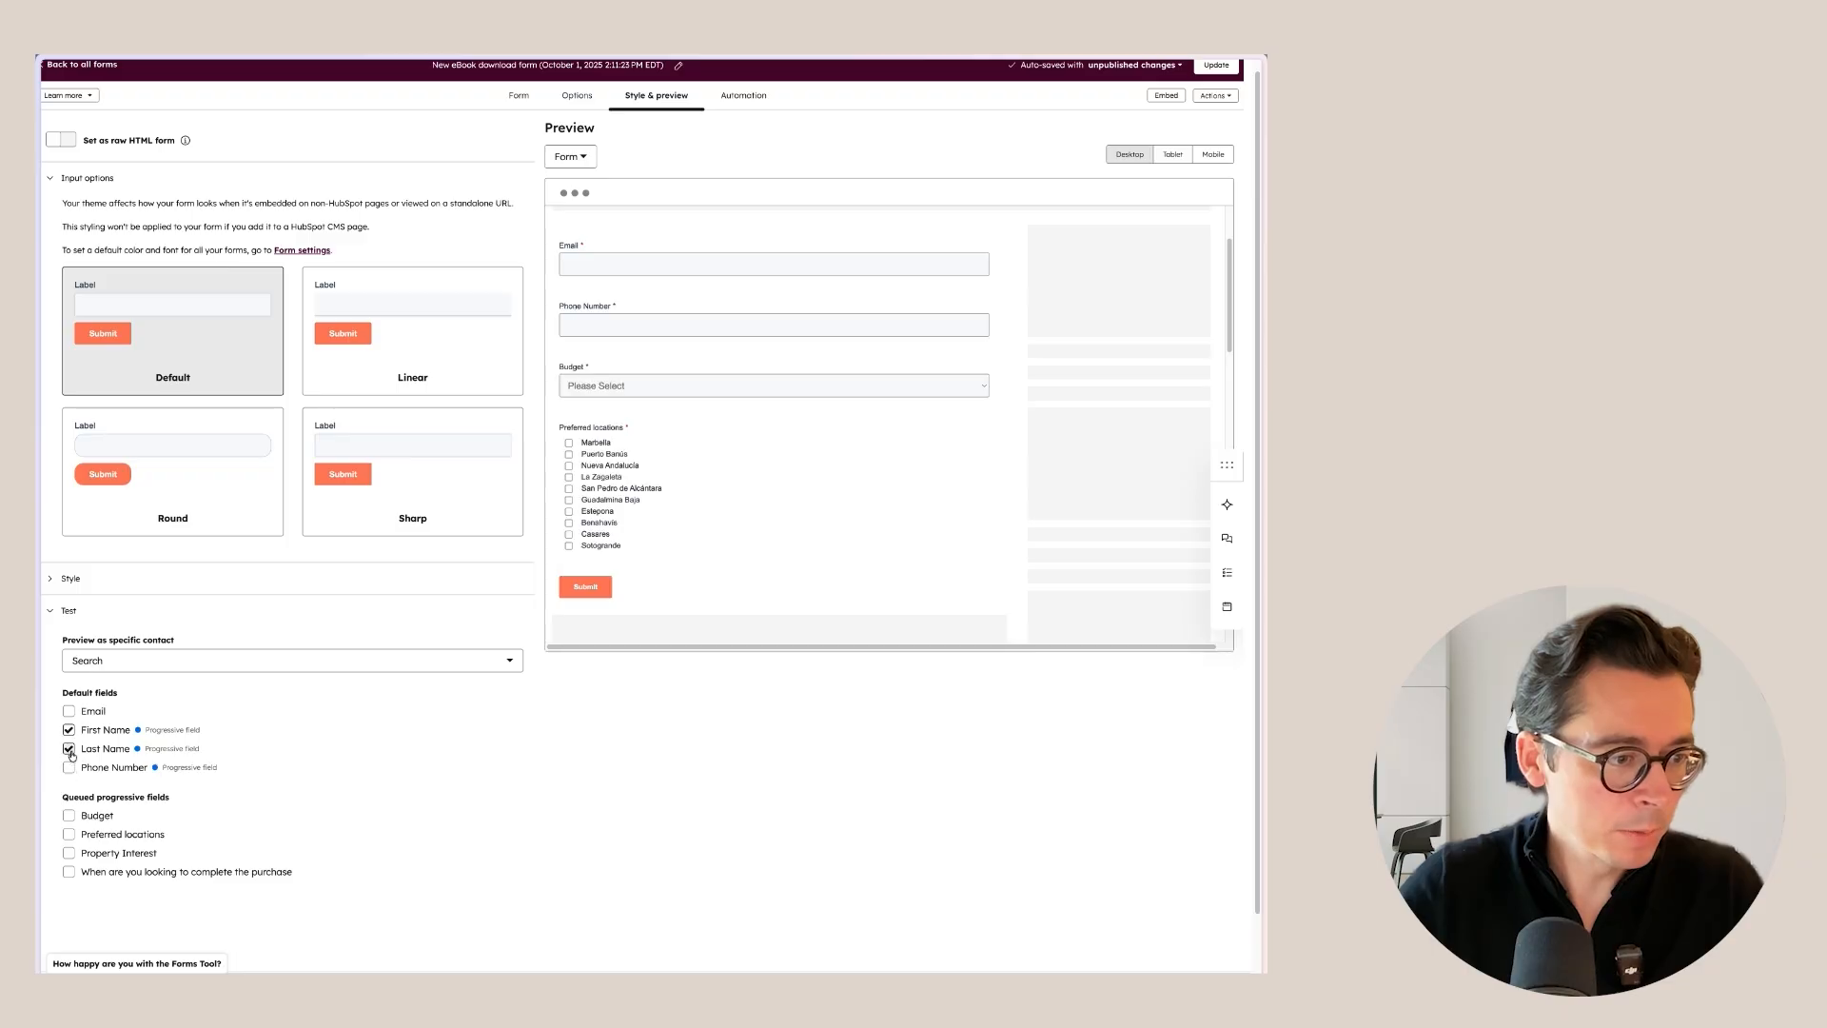
click(69, 748)
click(69, 730)
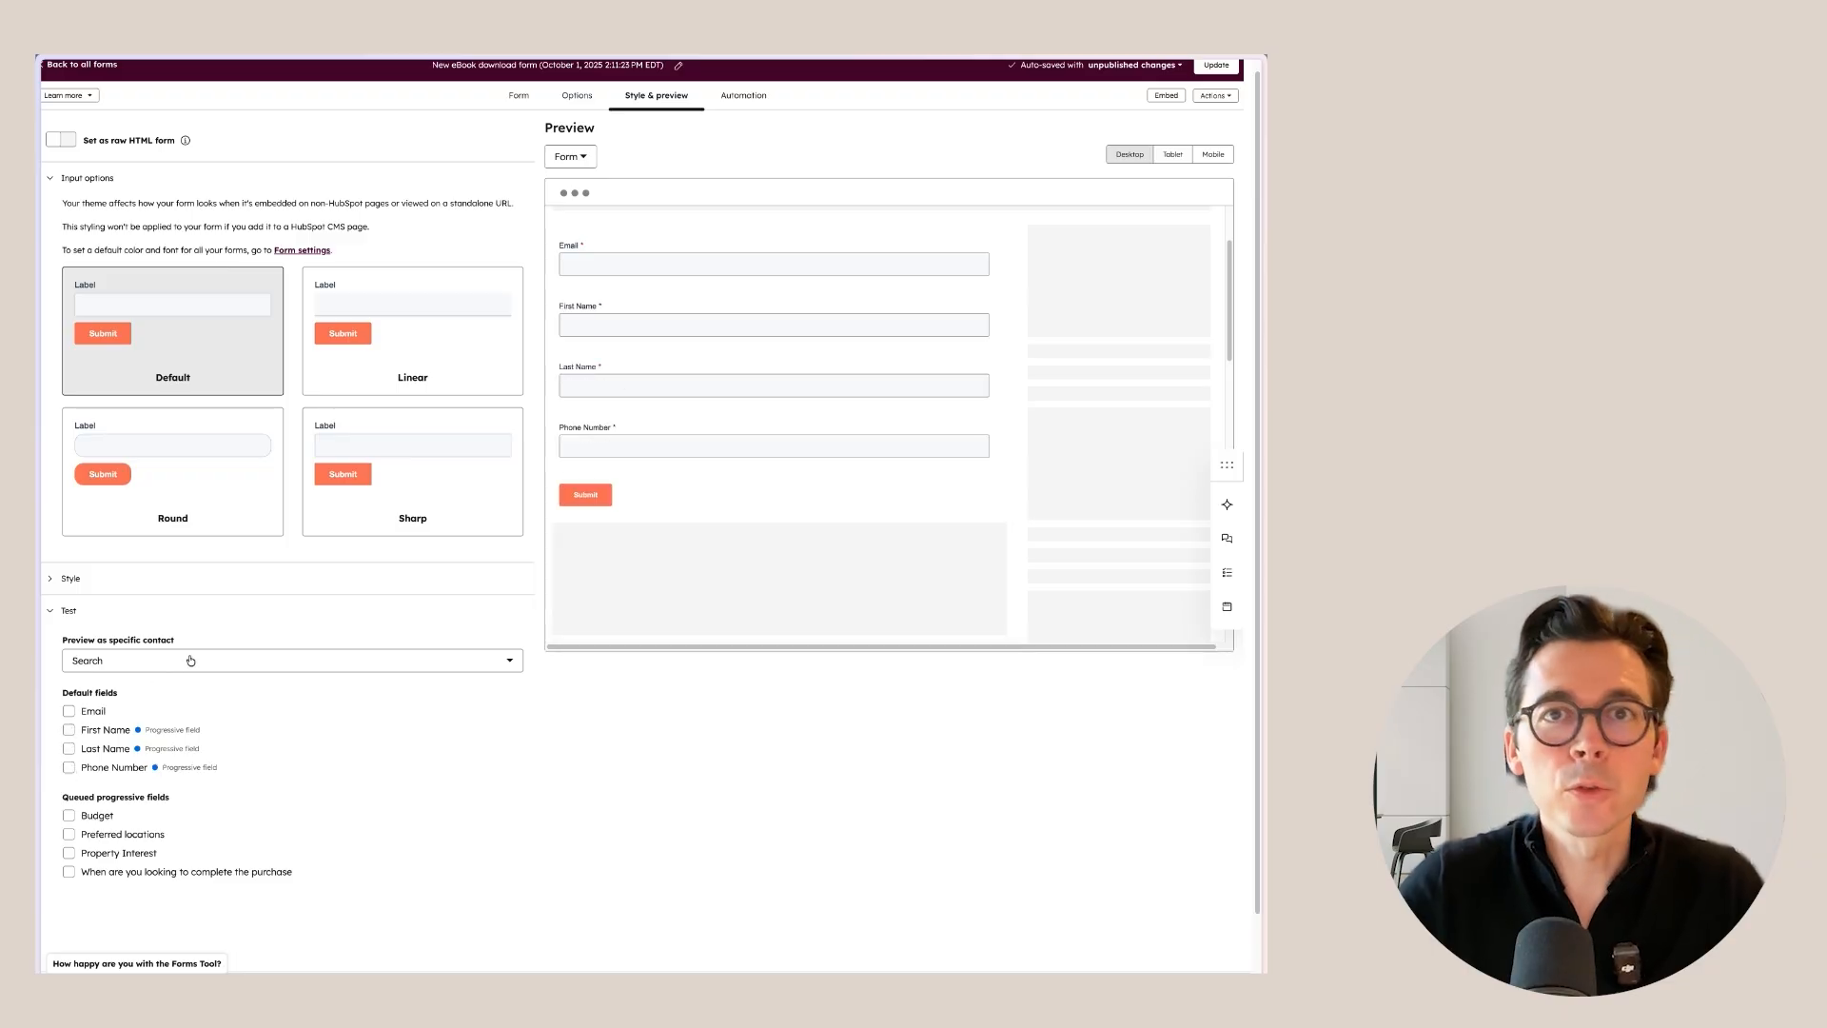
Preview the form as a specific existing contact, searching by first name and choosing the second match, and check the fields shown
click(190, 661)
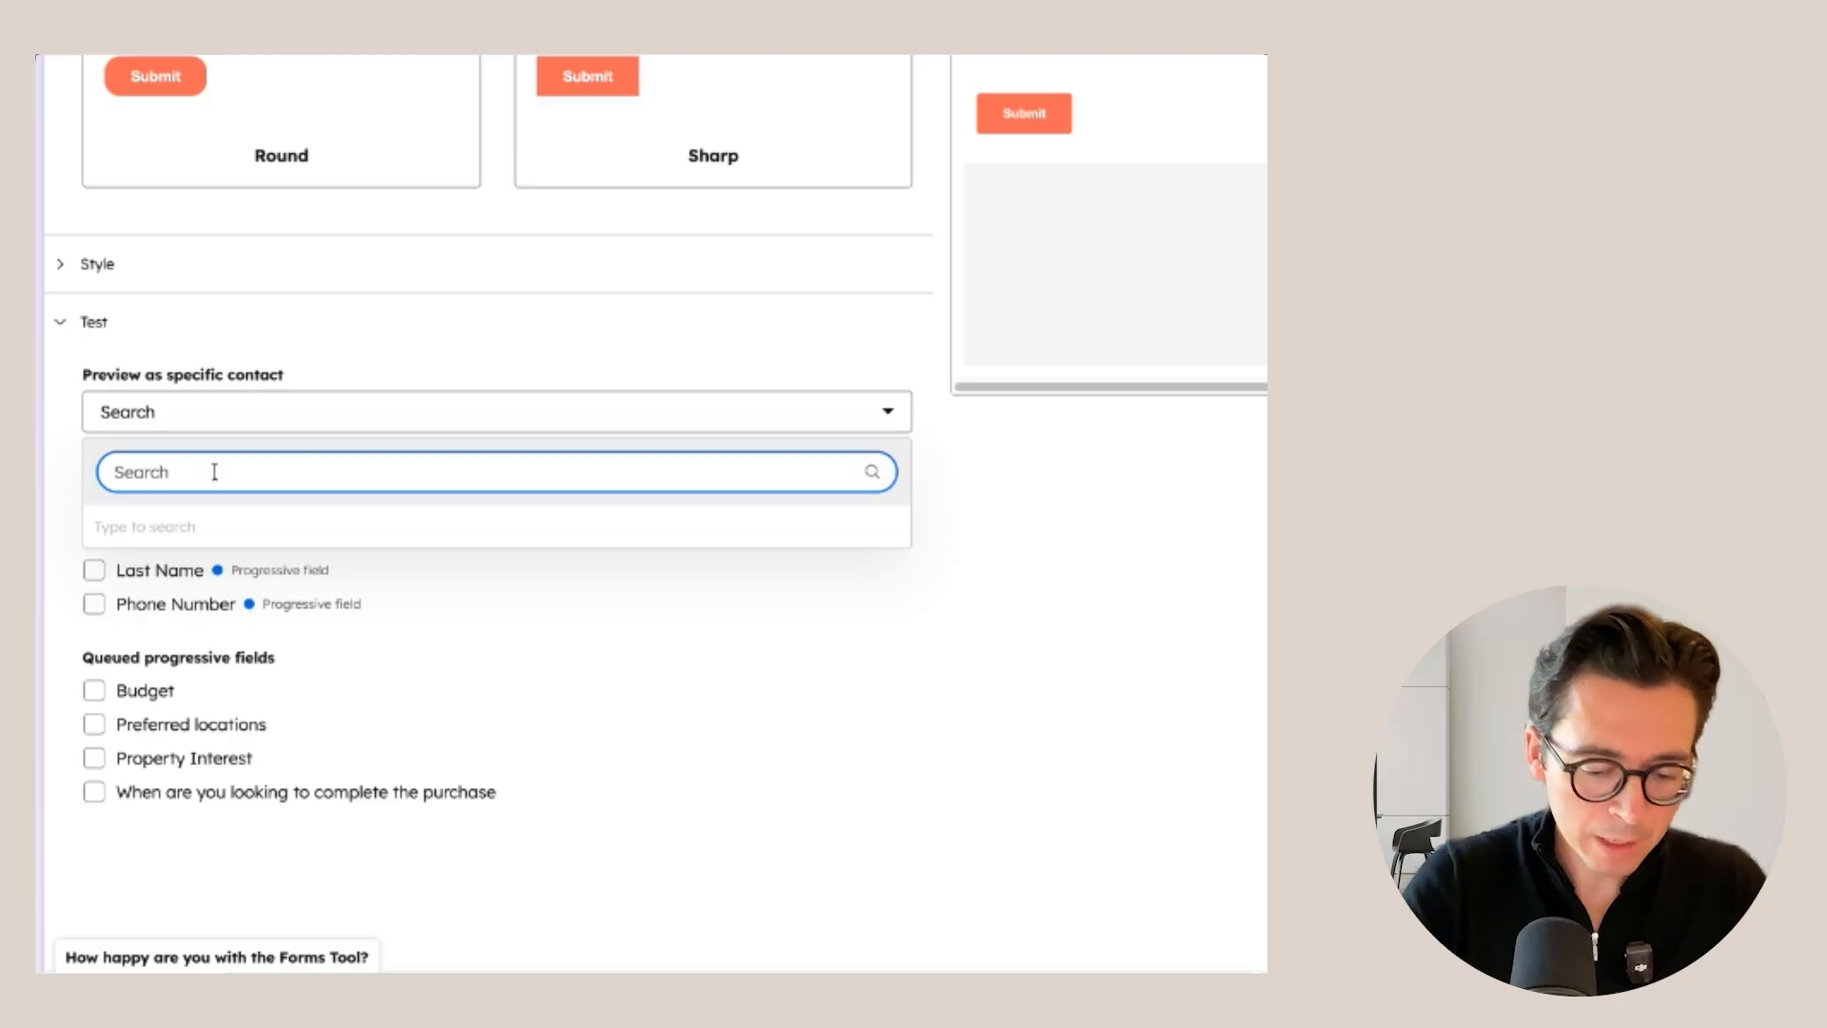
text(logan)
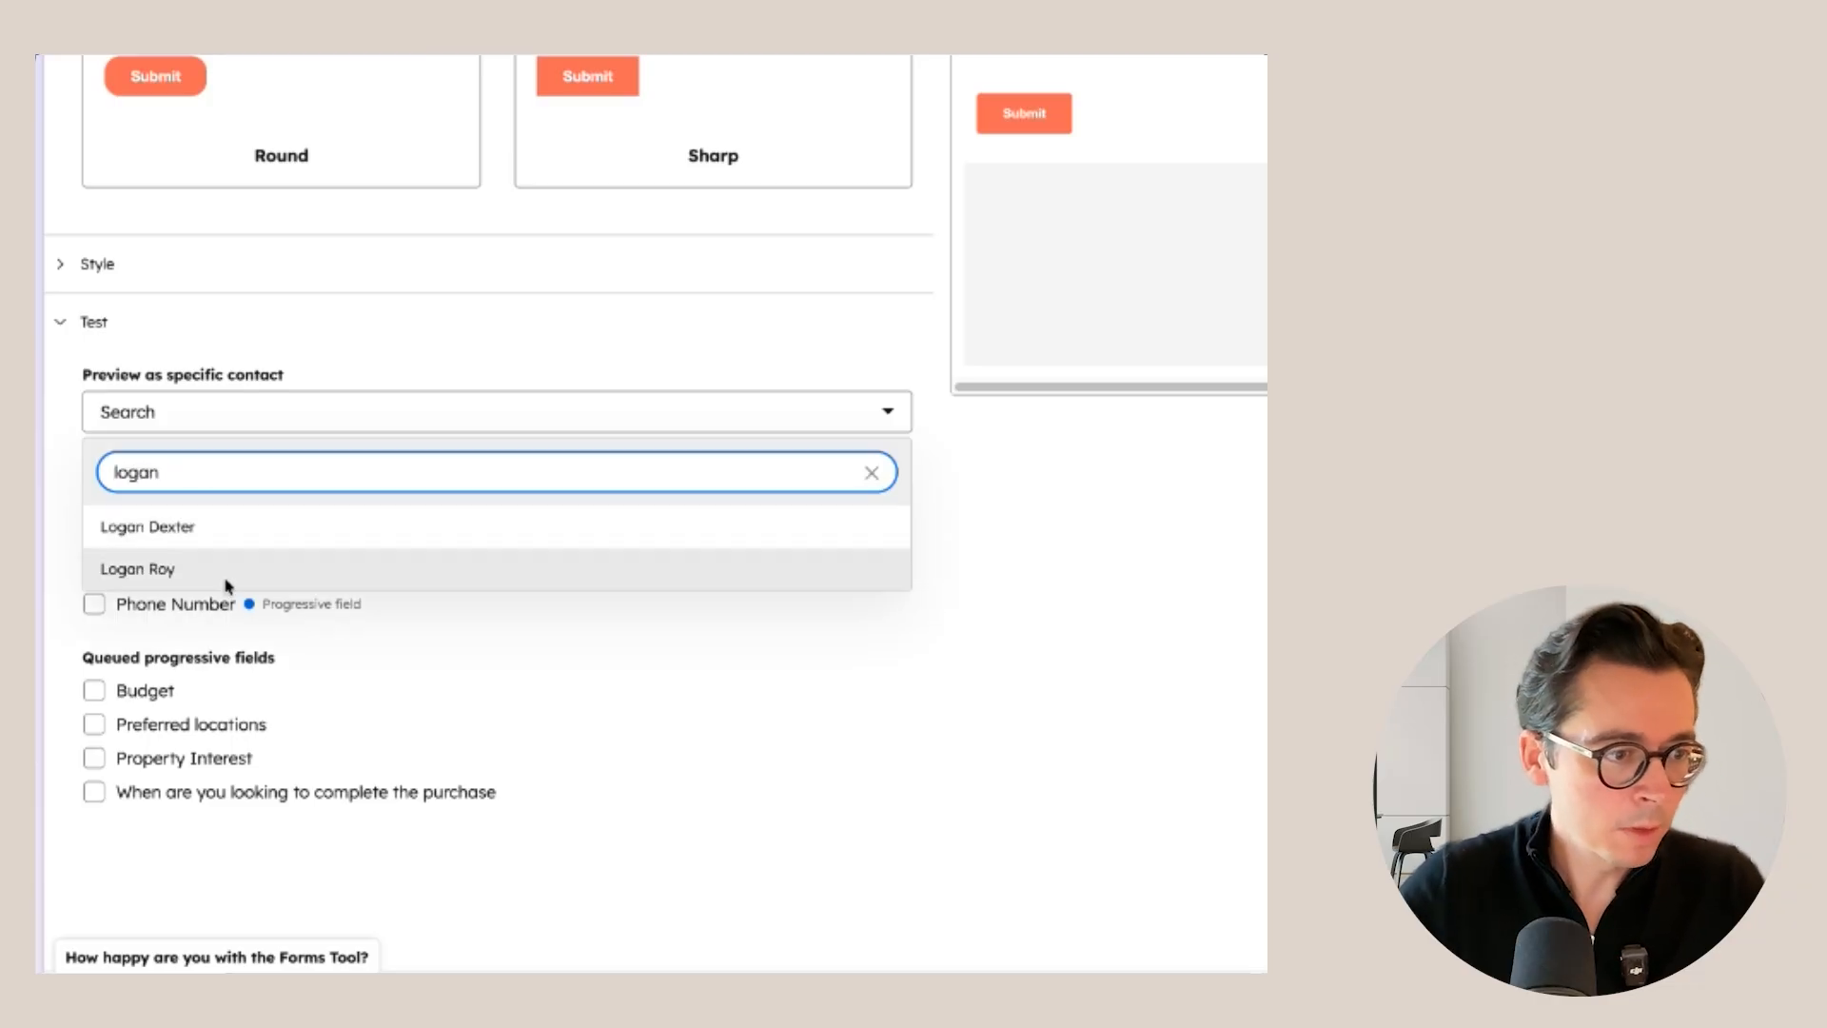
click(226, 575)
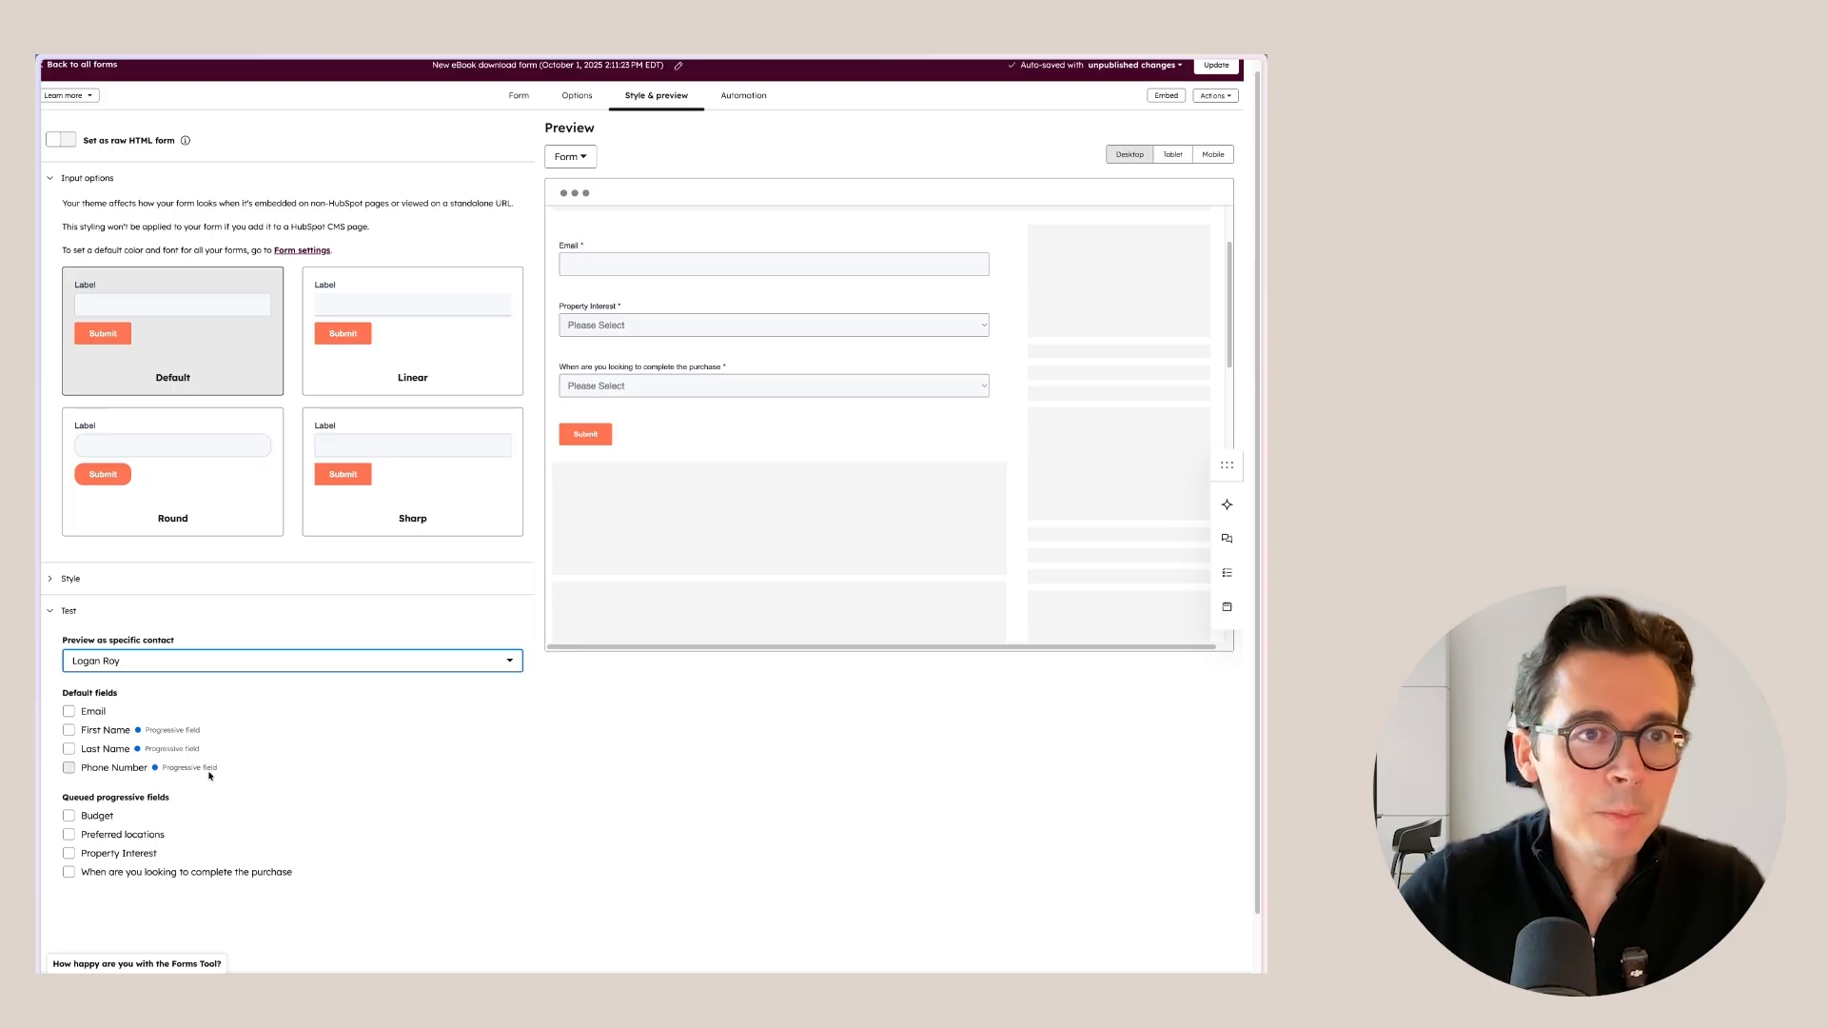
scroll(702, 407, up, 1)
click(689, 410)
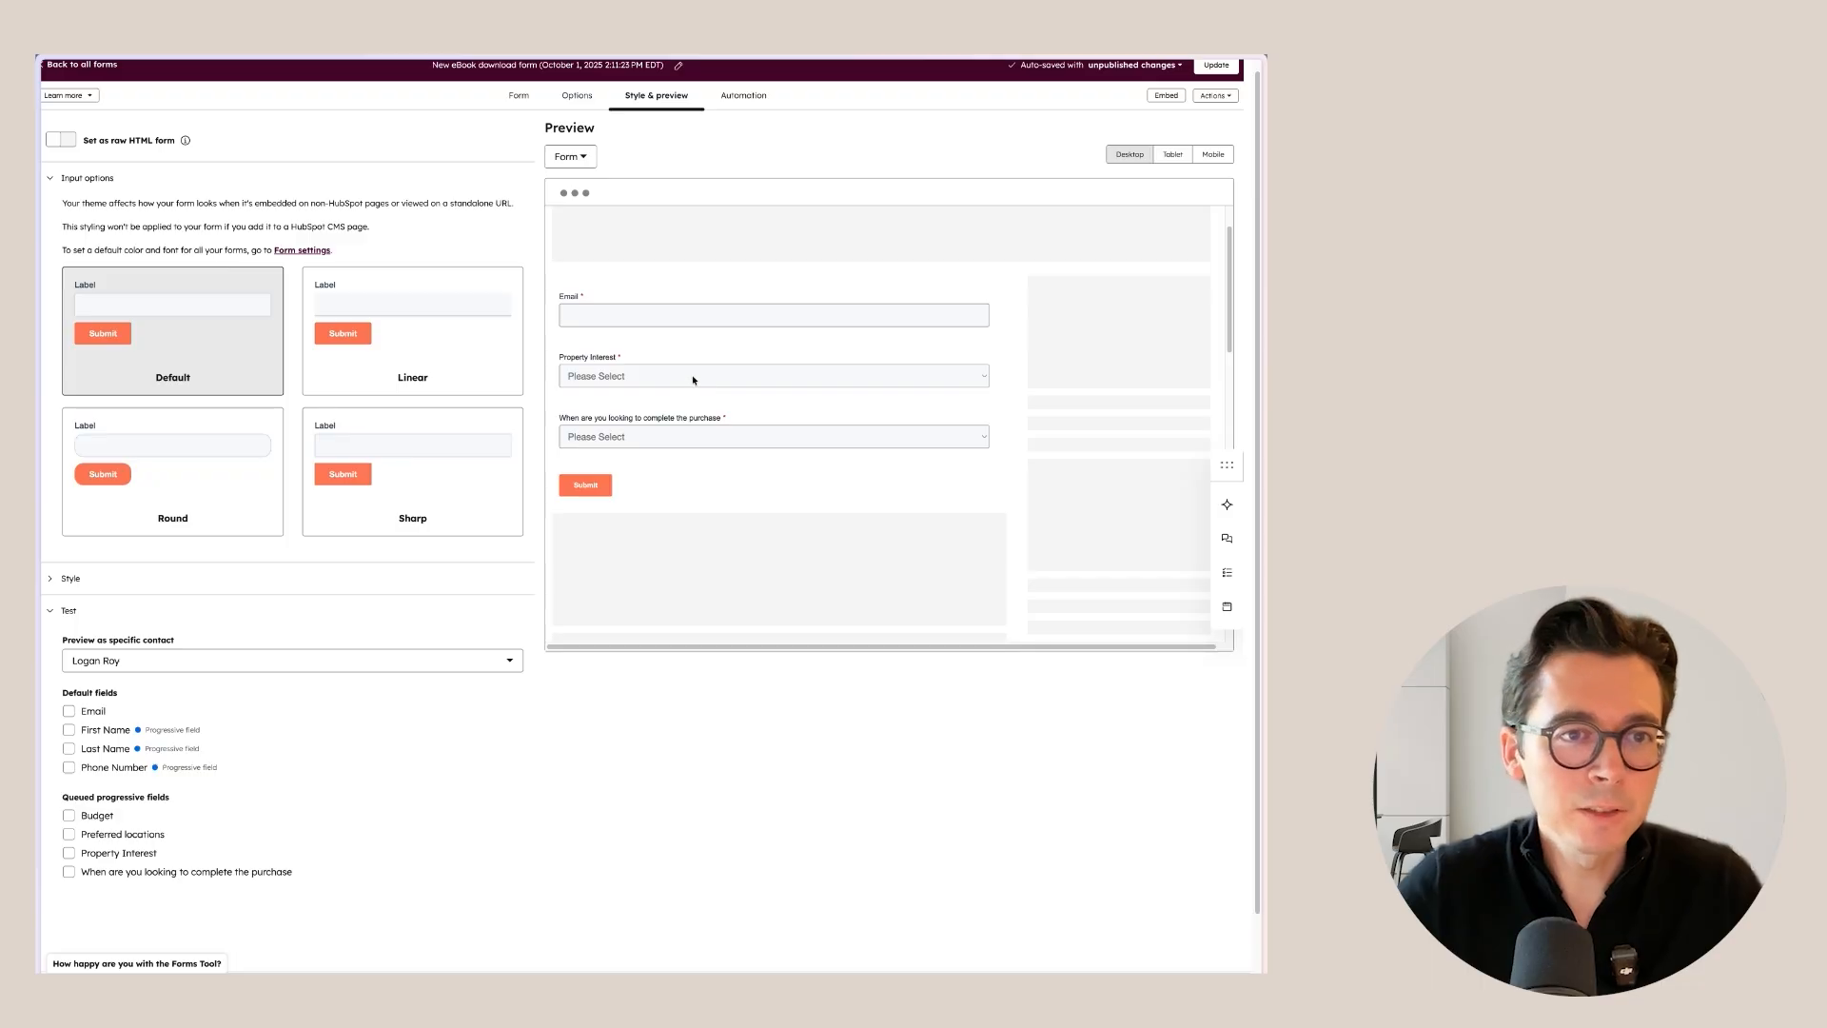
Switch the form preview to a different existing contact found by first name and review all the fields that contact gets
click(154, 664)
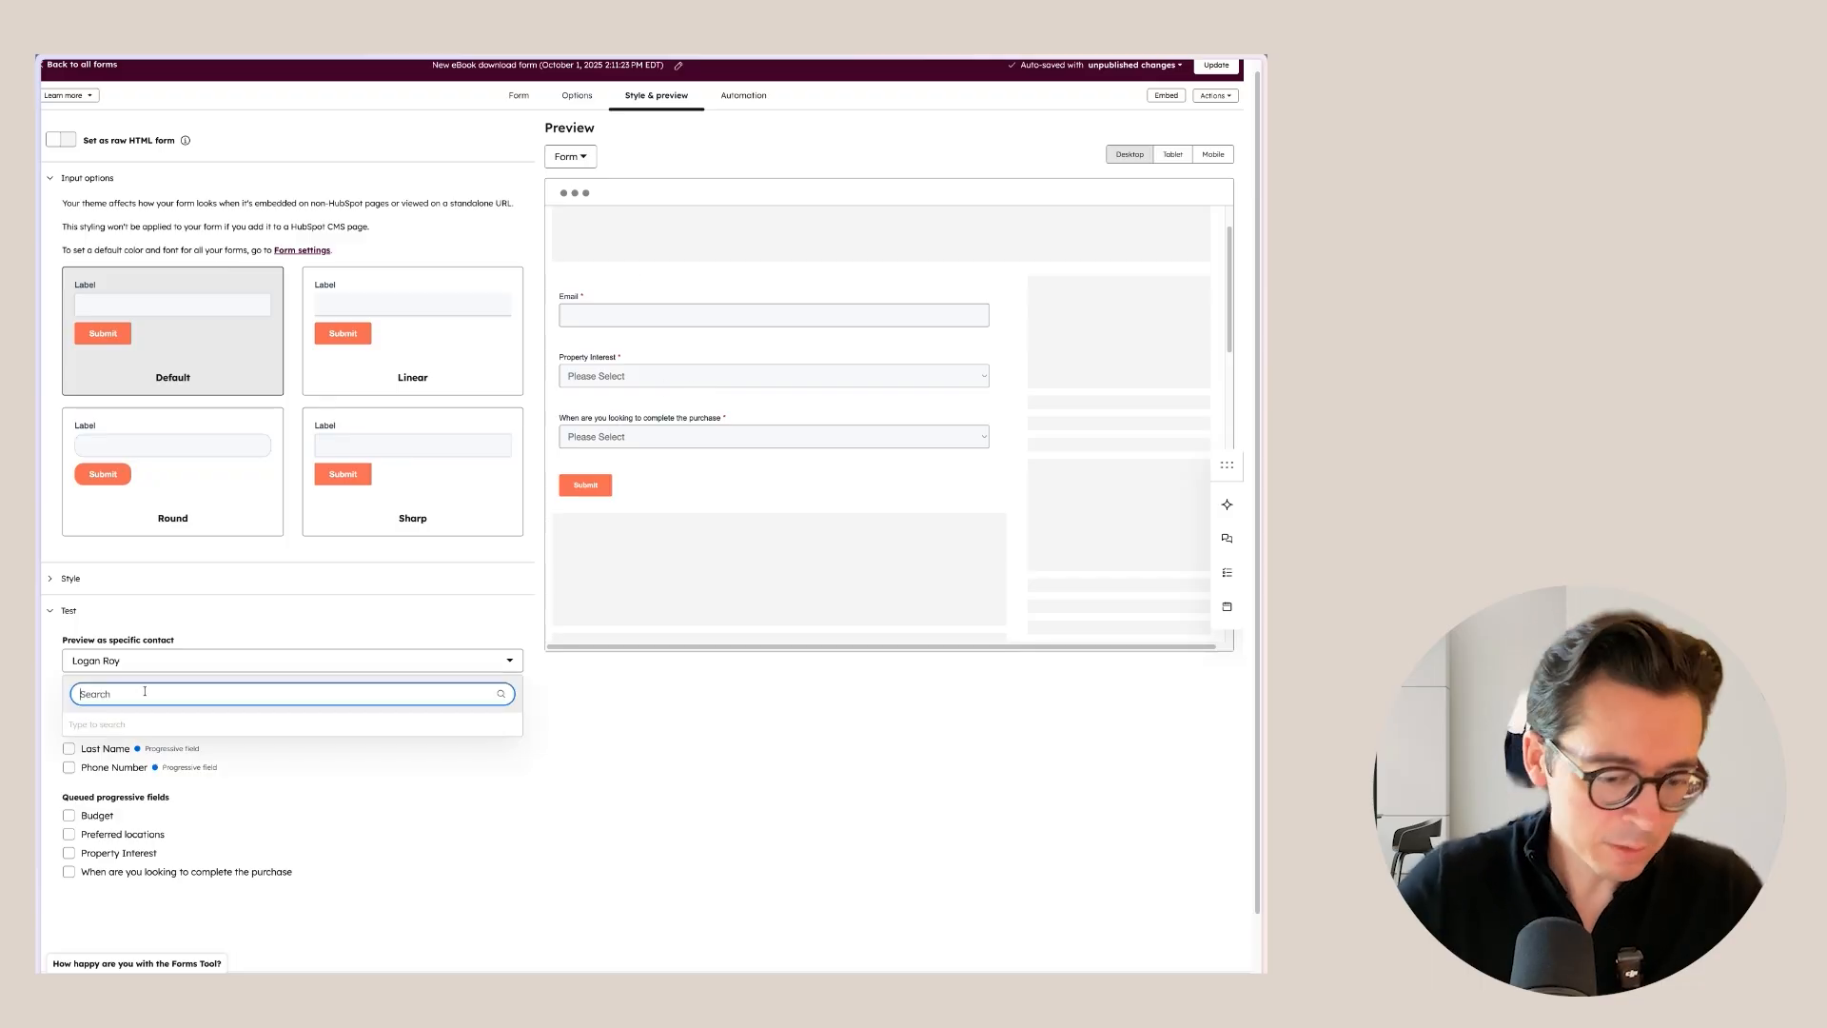
text(jasper)
click(142, 735)
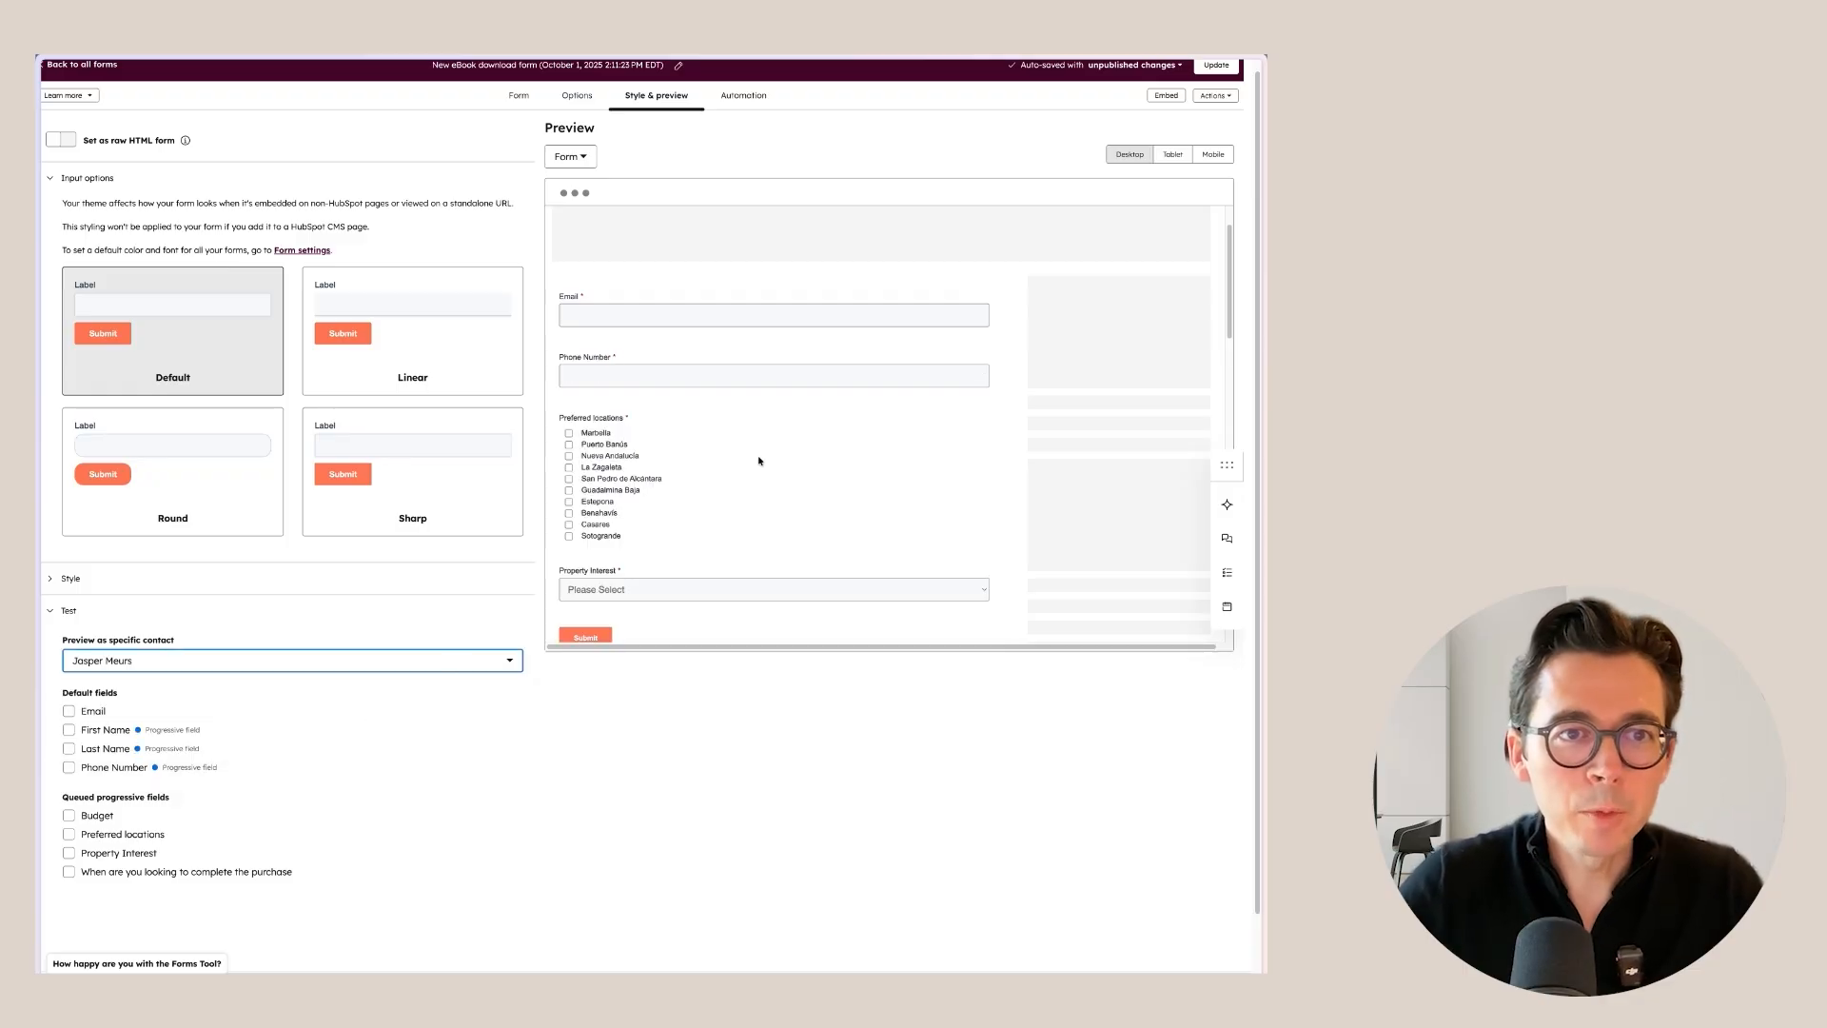
scroll(752, 485, down, 1)
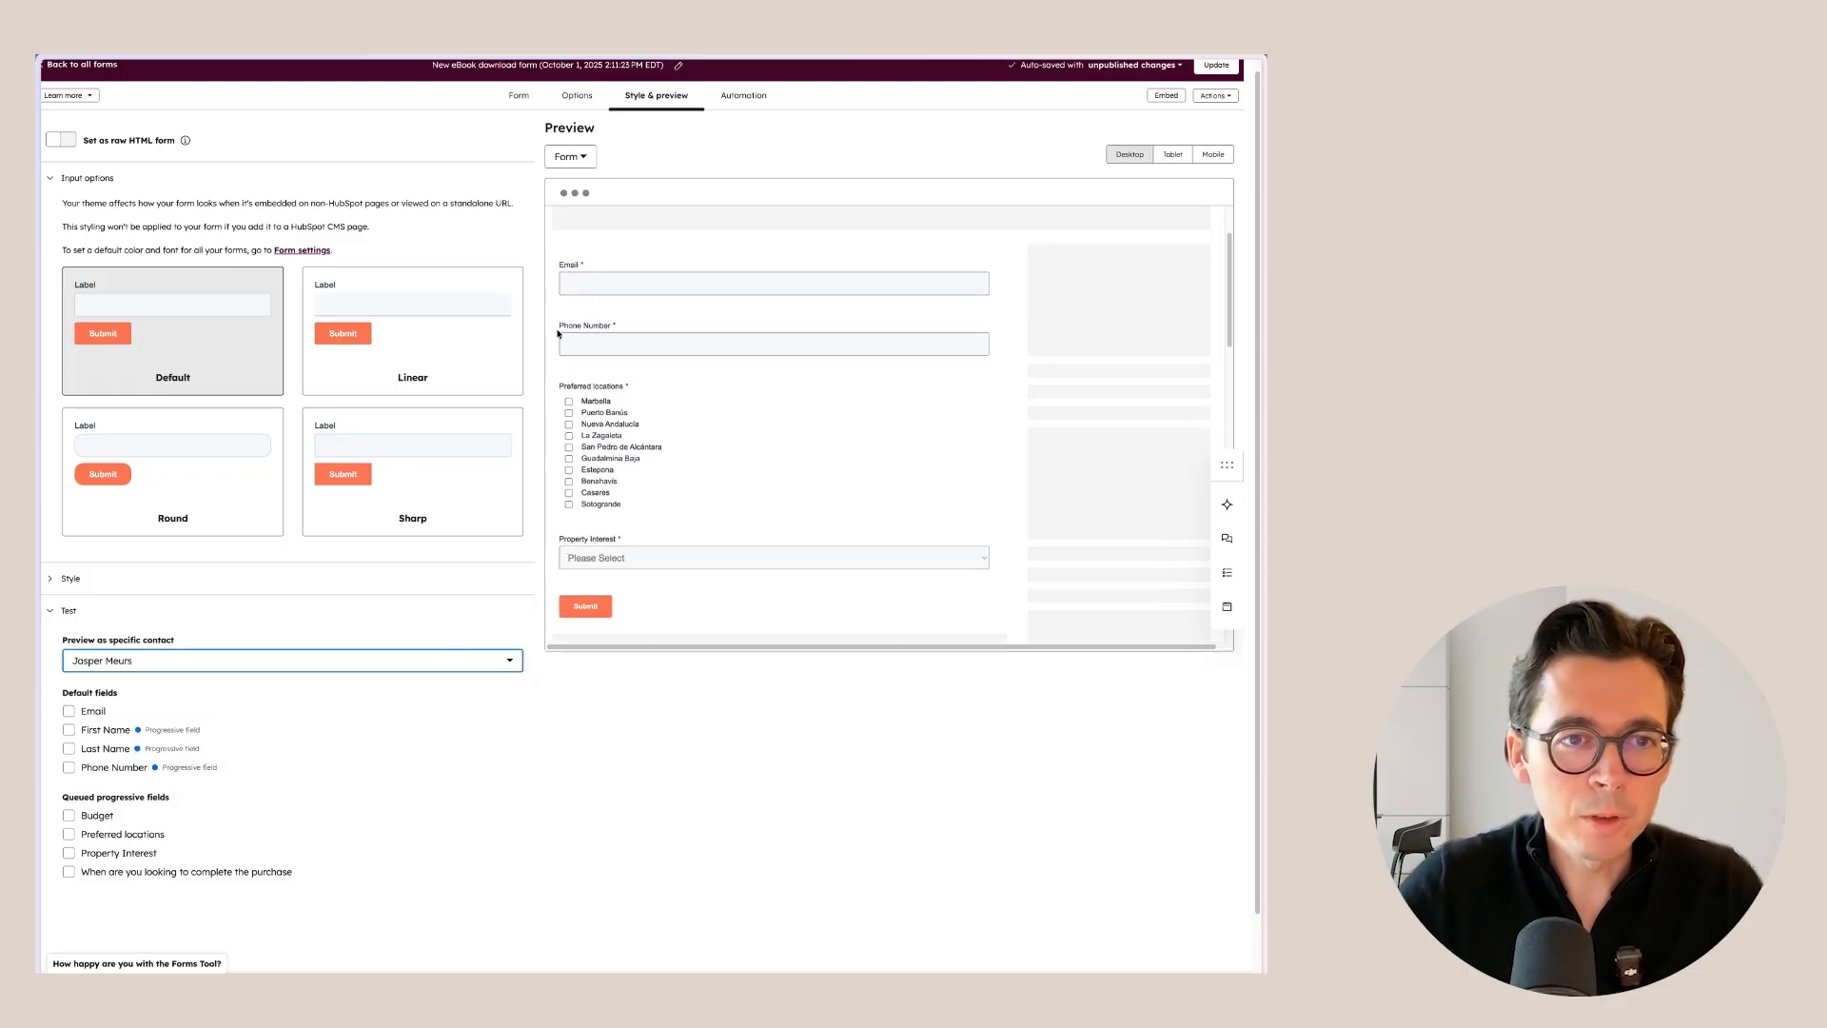
scroll(640, 390, down, 2)
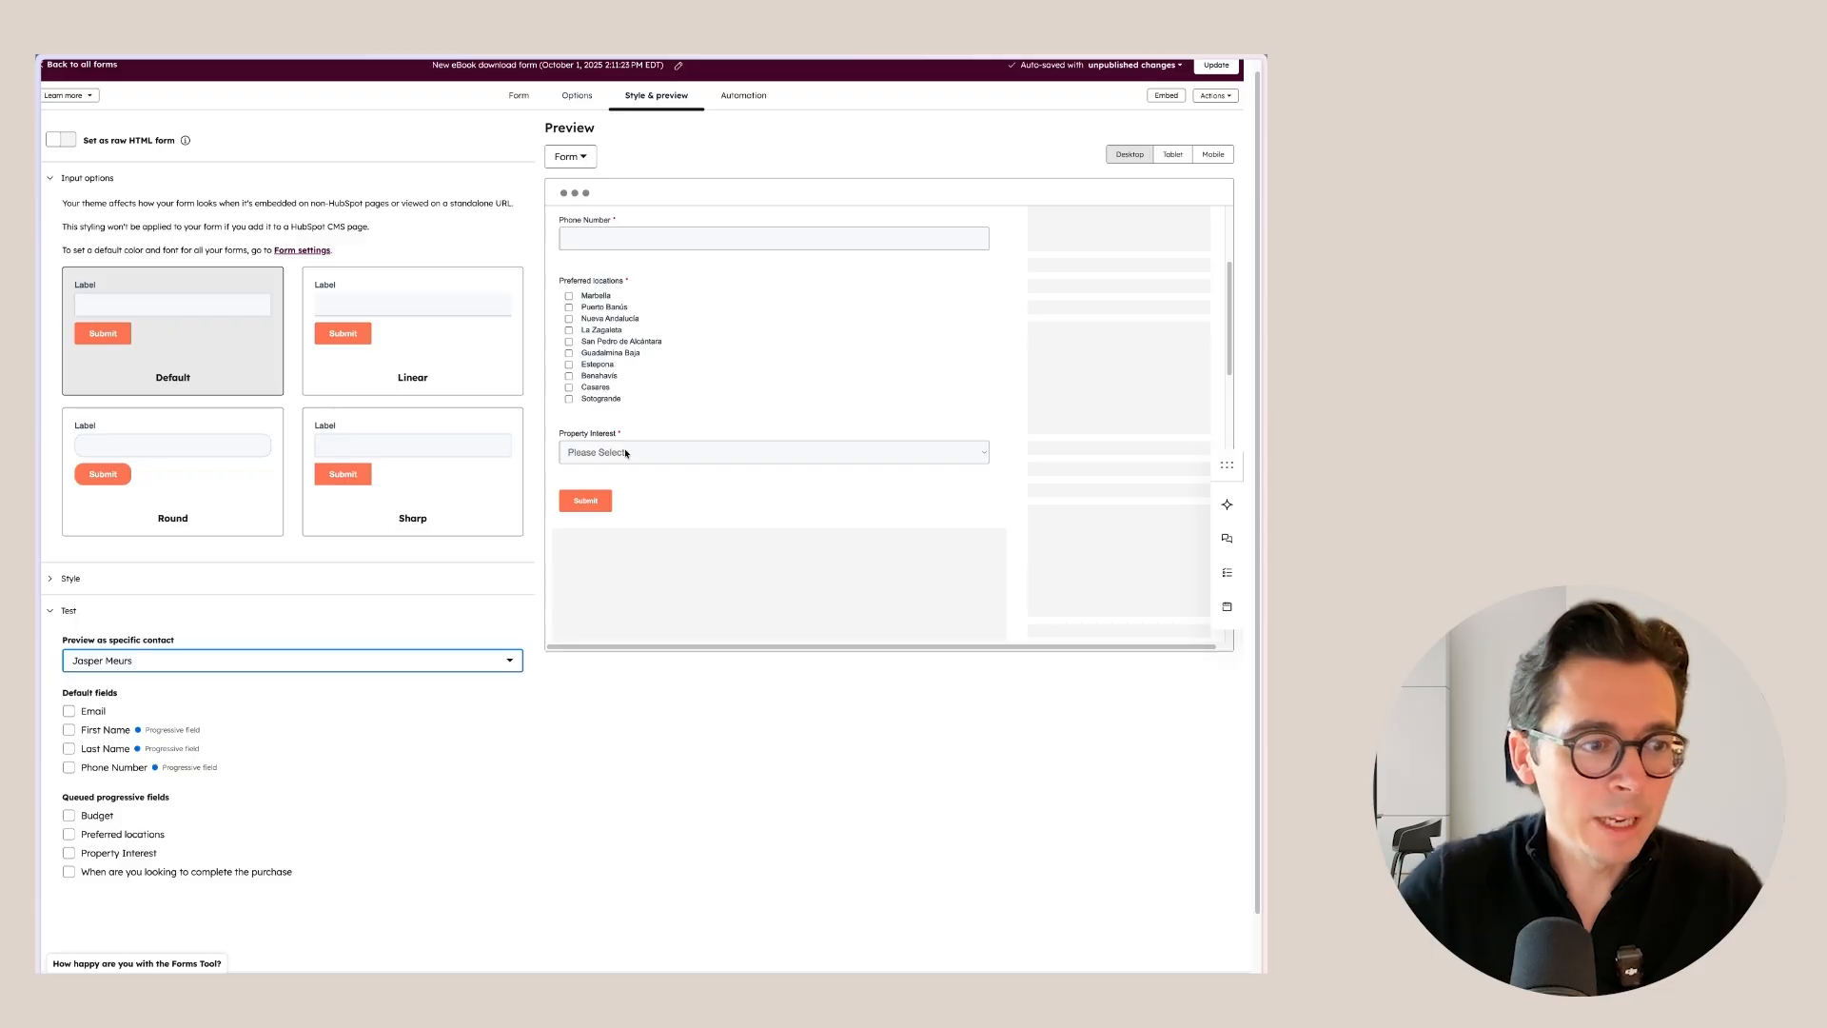
scroll(624, 460, up, 3)
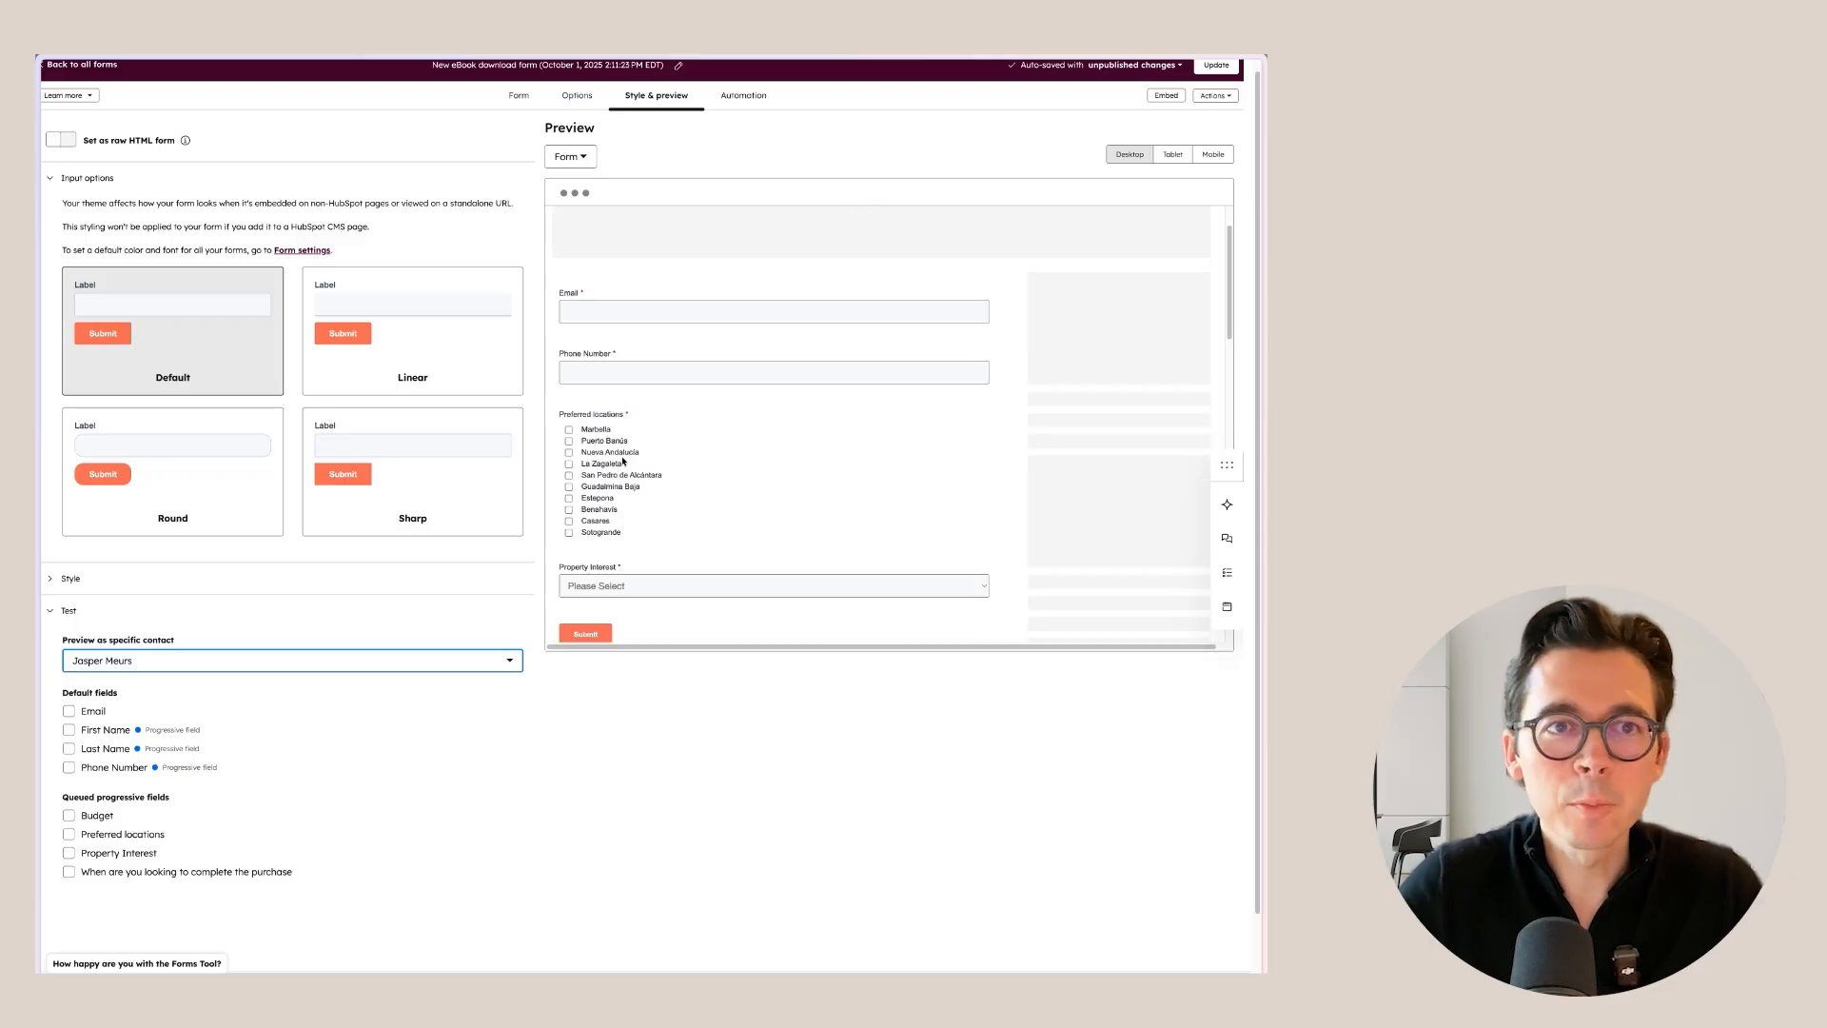